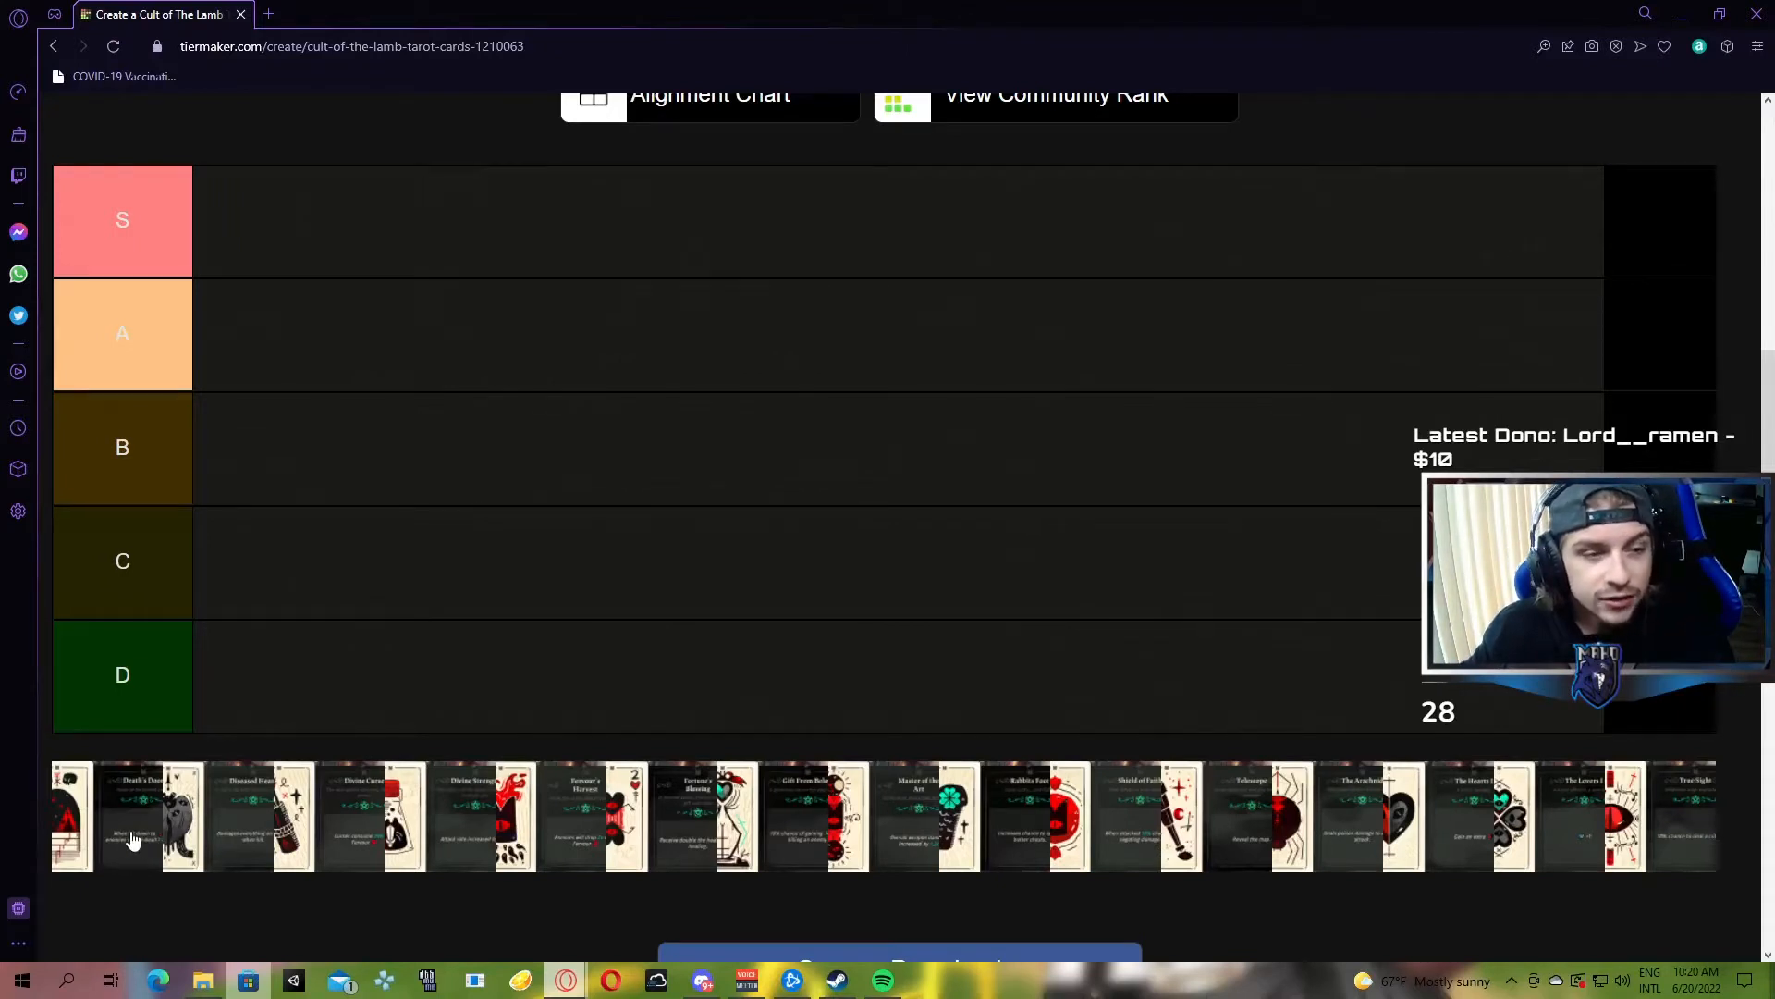
Drag the Death's Door card from the pool into the B tier row
{"action": "mouse_move", "coordinate": [135, 838]}
{"action": "left_mouse_down"}
{"action": "mouse_move", "coordinate": [476, 476]}
{"action": "mouse_move", "coordinate": [434, 484]}
{"action": "left_mouse_up"}
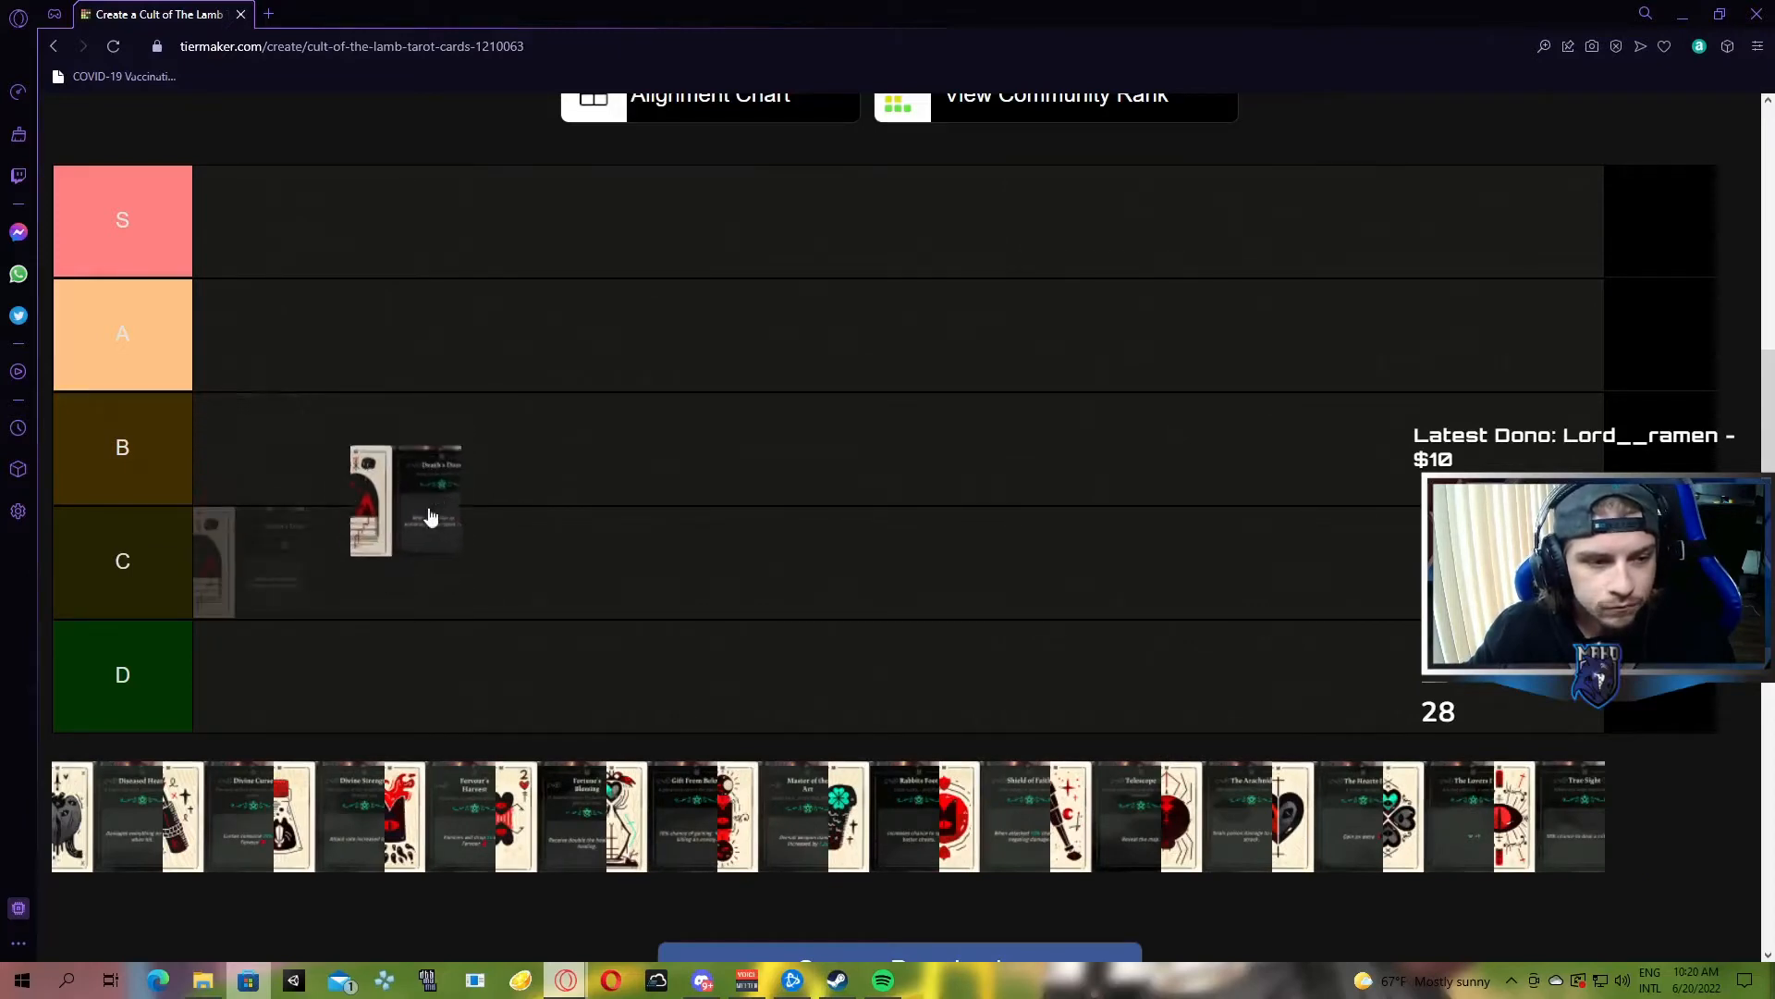
Settle Death's Door at the start of B tier and rank Damned Heart in C tier
{"action": "left_click_drag", "start_coordinate": [433, 485], "coordinate": [434, 485]}
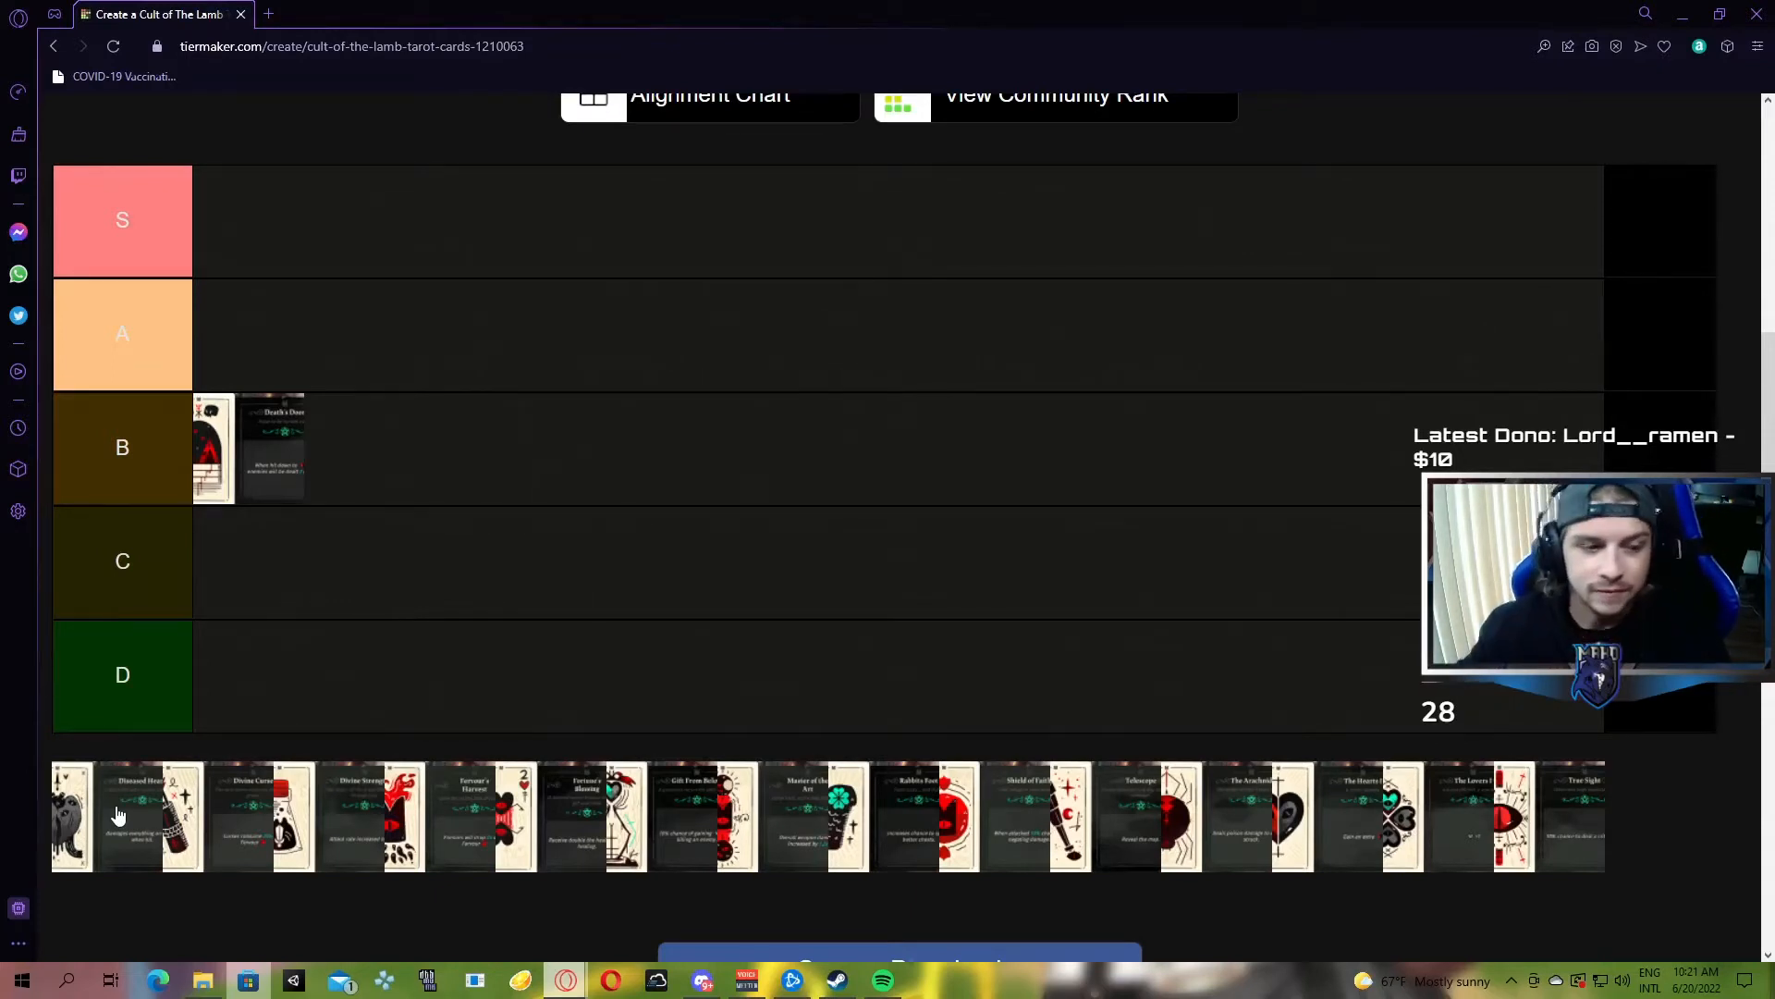
{"action": "left_click_drag", "start_coordinate": [118, 818], "coordinate": [249, 562]}
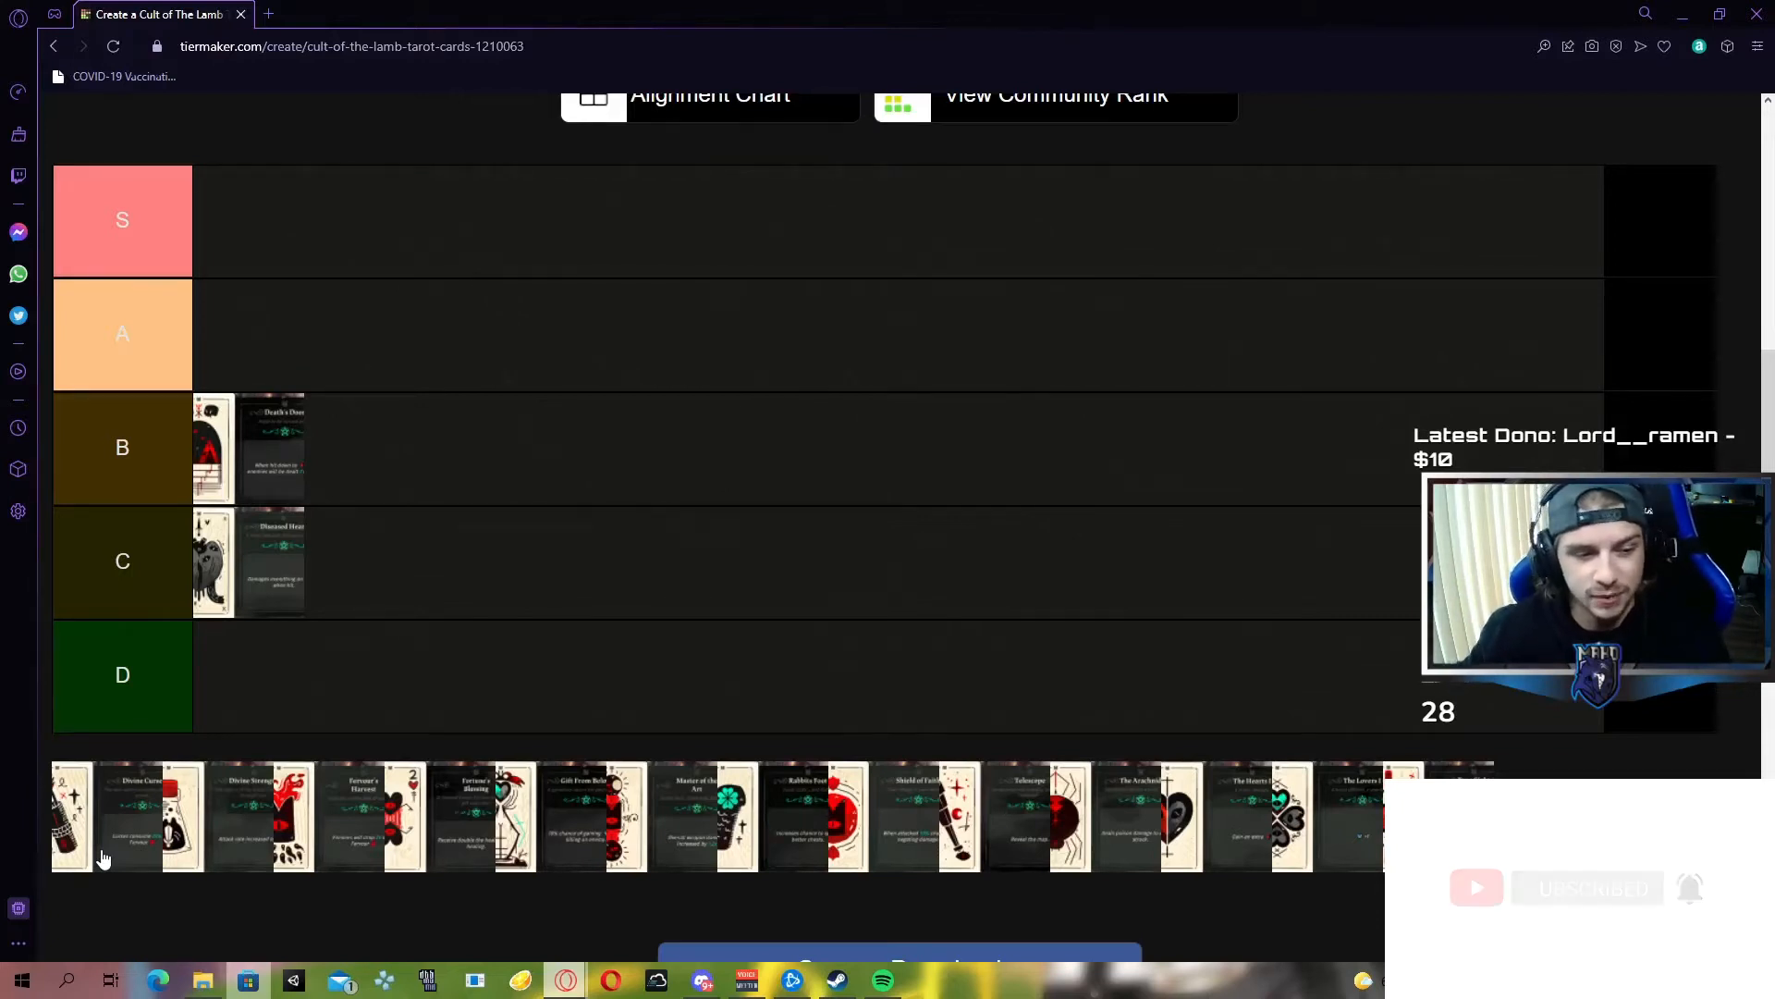
Rank Divine Curse in A tier (via B) and add Fortune's Harvest to A tier
{"action": "mouse_move", "coordinate": [102, 861]}
{"action": "left_mouse_down"}
{"action": "mouse_move", "coordinate": [430, 493]}
{"action": "mouse_move", "coordinate": [167, 502]}
{"action": "mouse_move", "coordinate": [275, 506]}
{"action": "left_mouse_up"}
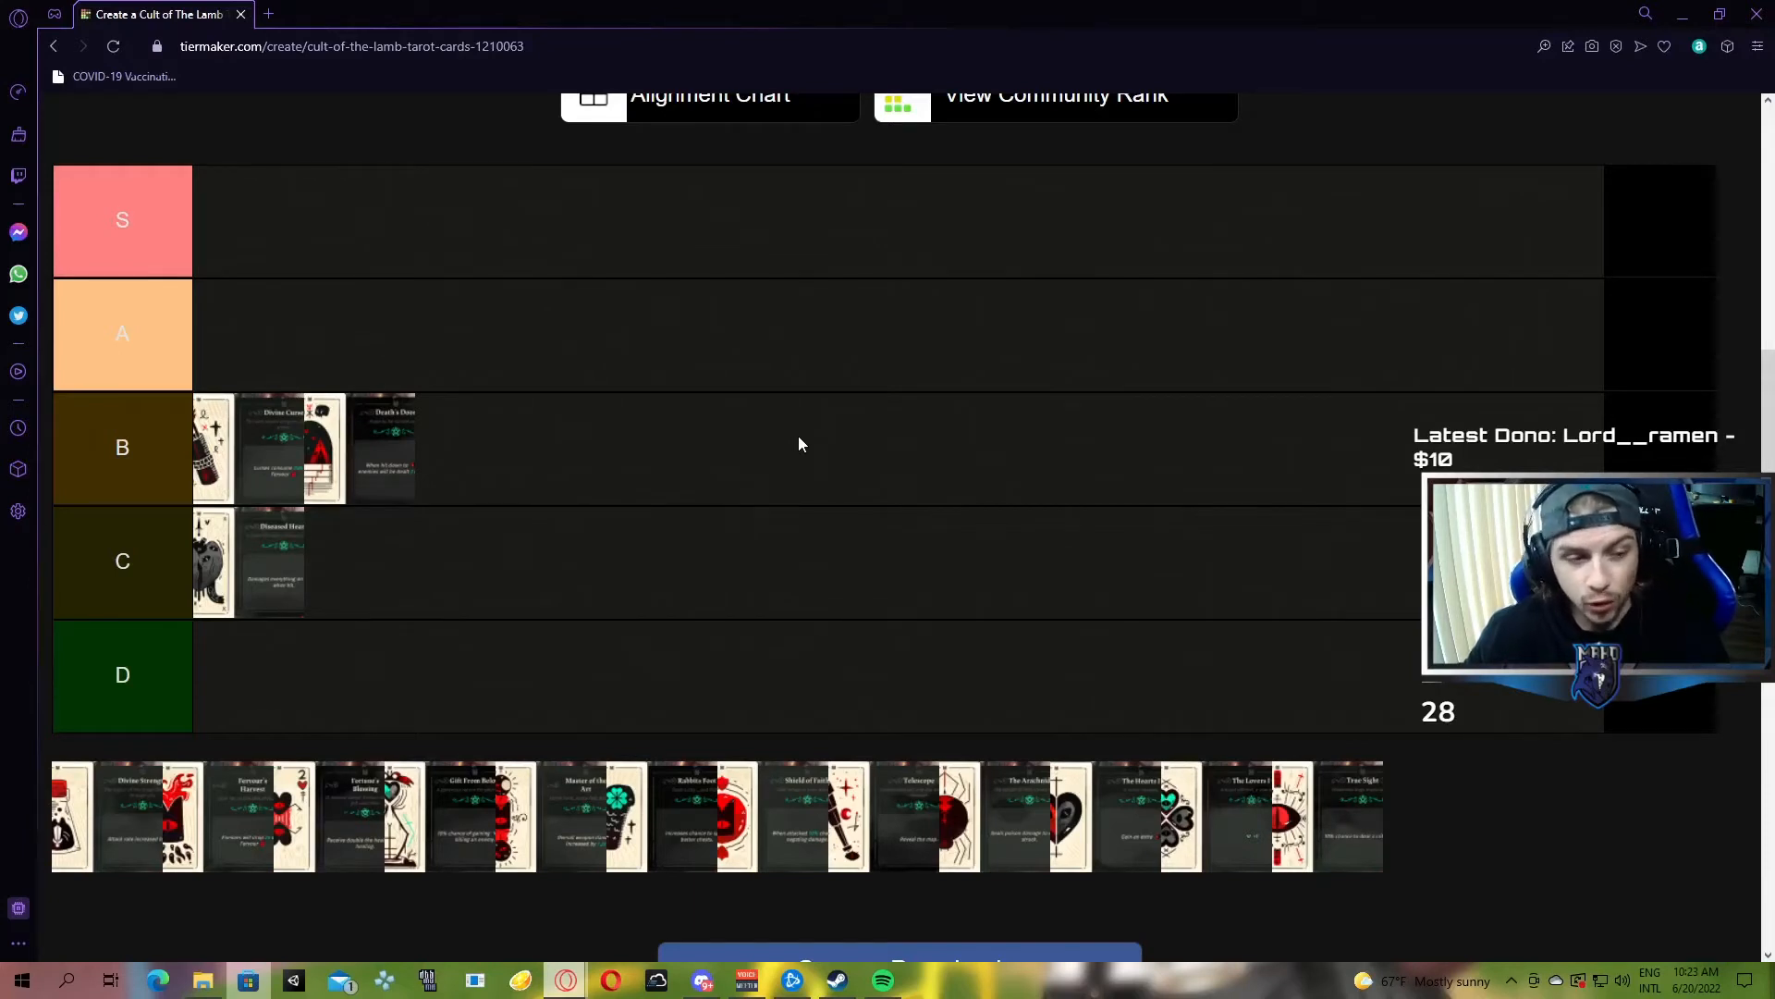
{"action": "left_click_drag", "start_coordinate": [285, 458], "coordinate": [285, 341]}
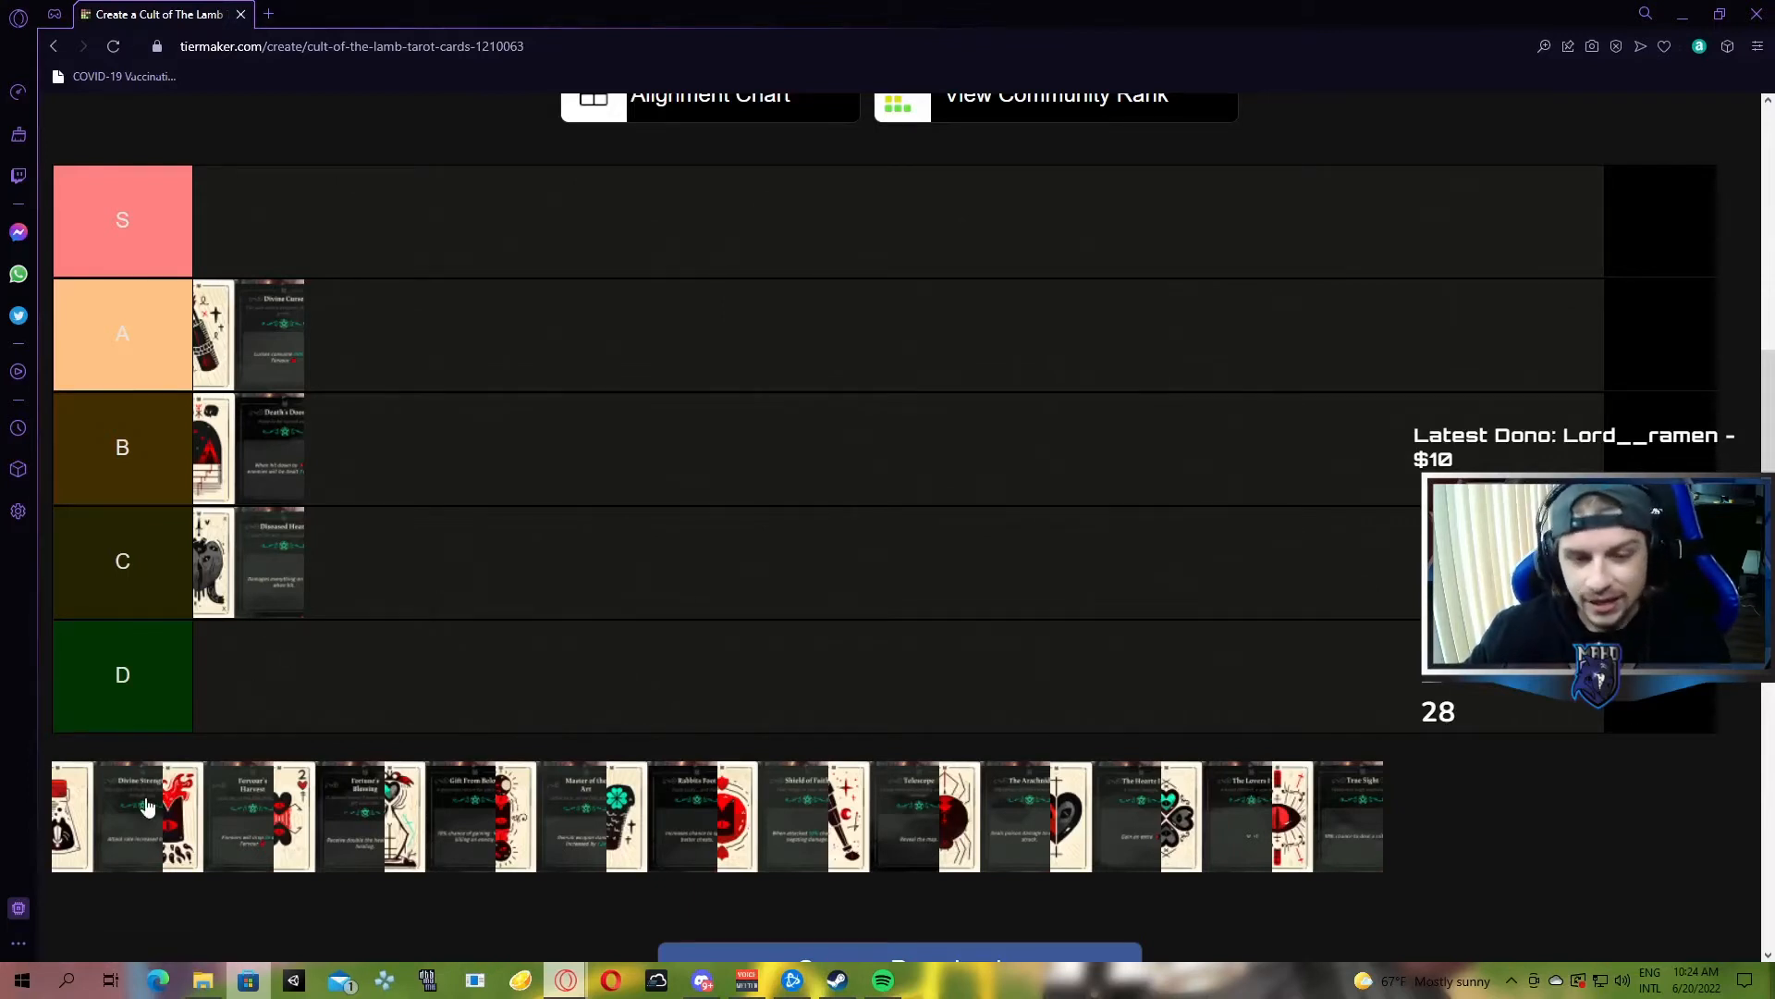
{"action": "left_click_drag", "start_coordinate": [146, 807], "coordinate": [259, 321]}
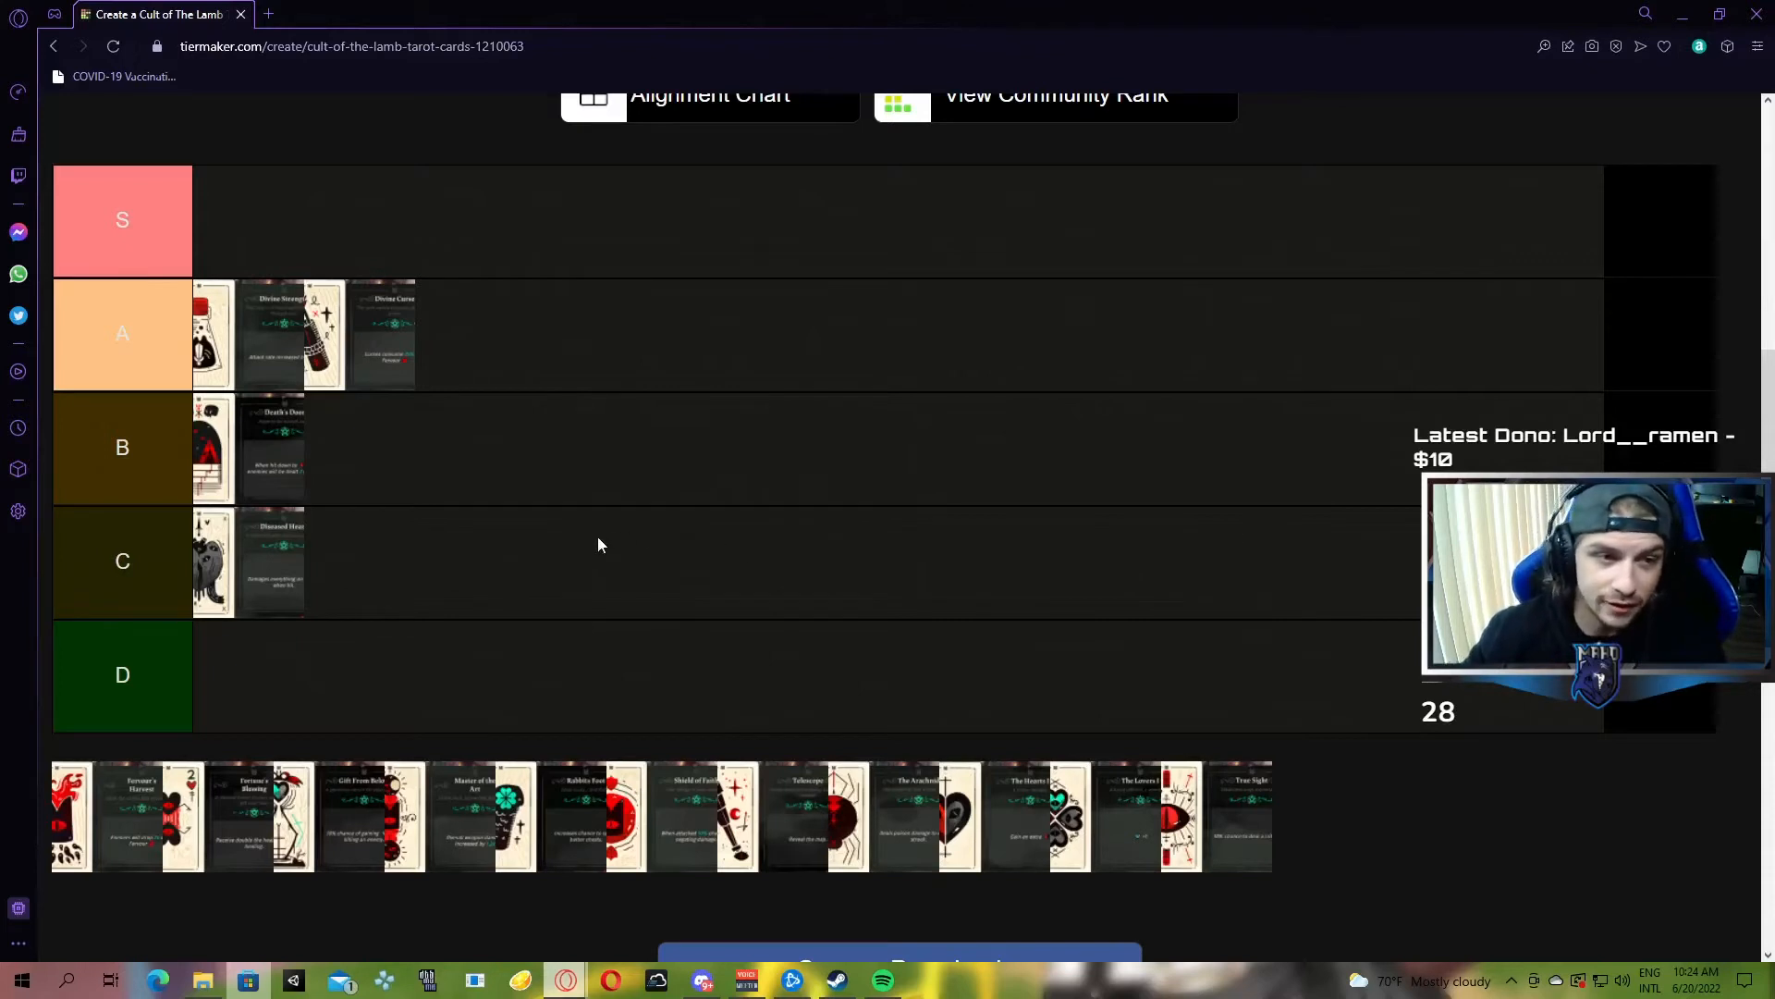
Drag the next pool card into A tier between the existing cards
{"action": "mouse_move", "coordinate": [458, 815]}
{"action": "left_mouse_down"}
{"action": "mouse_move", "coordinate": [416, 333]}
{"action": "mouse_move", "coordinate": [319, 334]}
{"action": "left_mouse_up"}
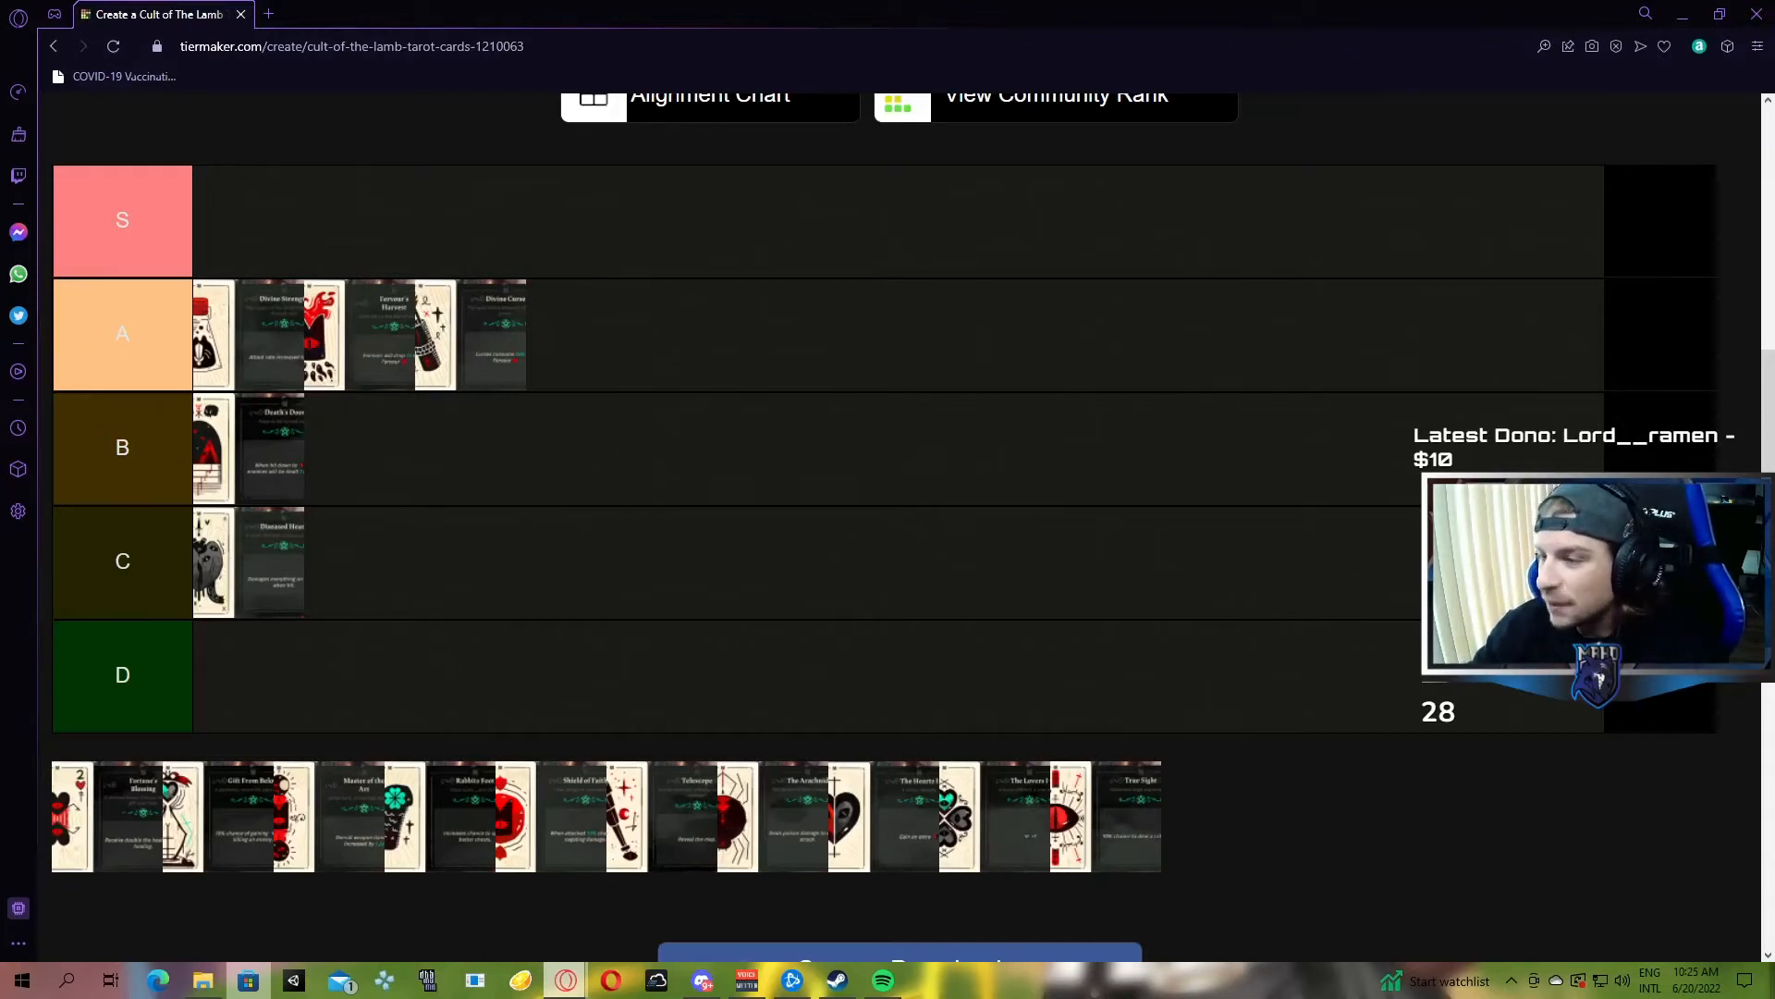
Rank Fortune's Blessing in B tier after Death's Door
{"action": "mouse_move", "coordinate": [104, 815]}
{"action": "left_mouse_down"}
{"action": "mouse_move", "coordinate": [198, 733]}
{"action": "mouse_move", "coordinate": [320, 445]}
{"action": "left_mouse_up"}
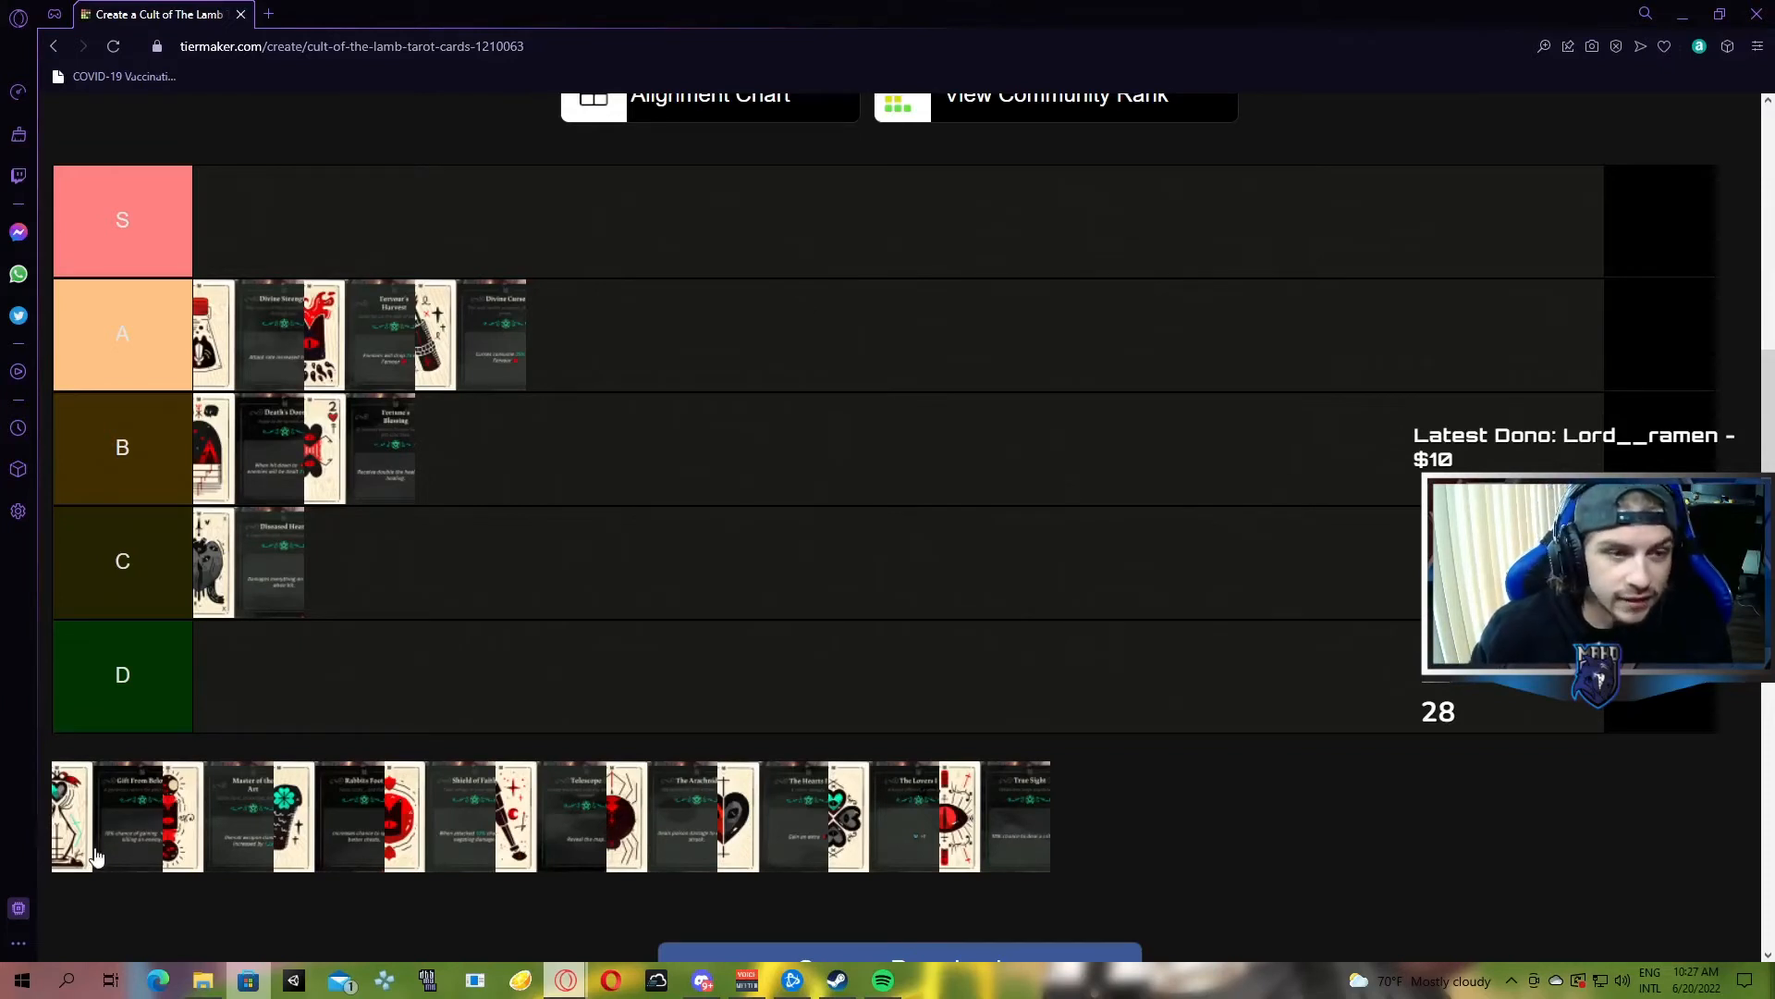
Place Gift From Below at the end of A tier after trying it in B
{"action": "left_click_drag", "start_coordinate": [94, 856], "coordinate": [839, 396]}
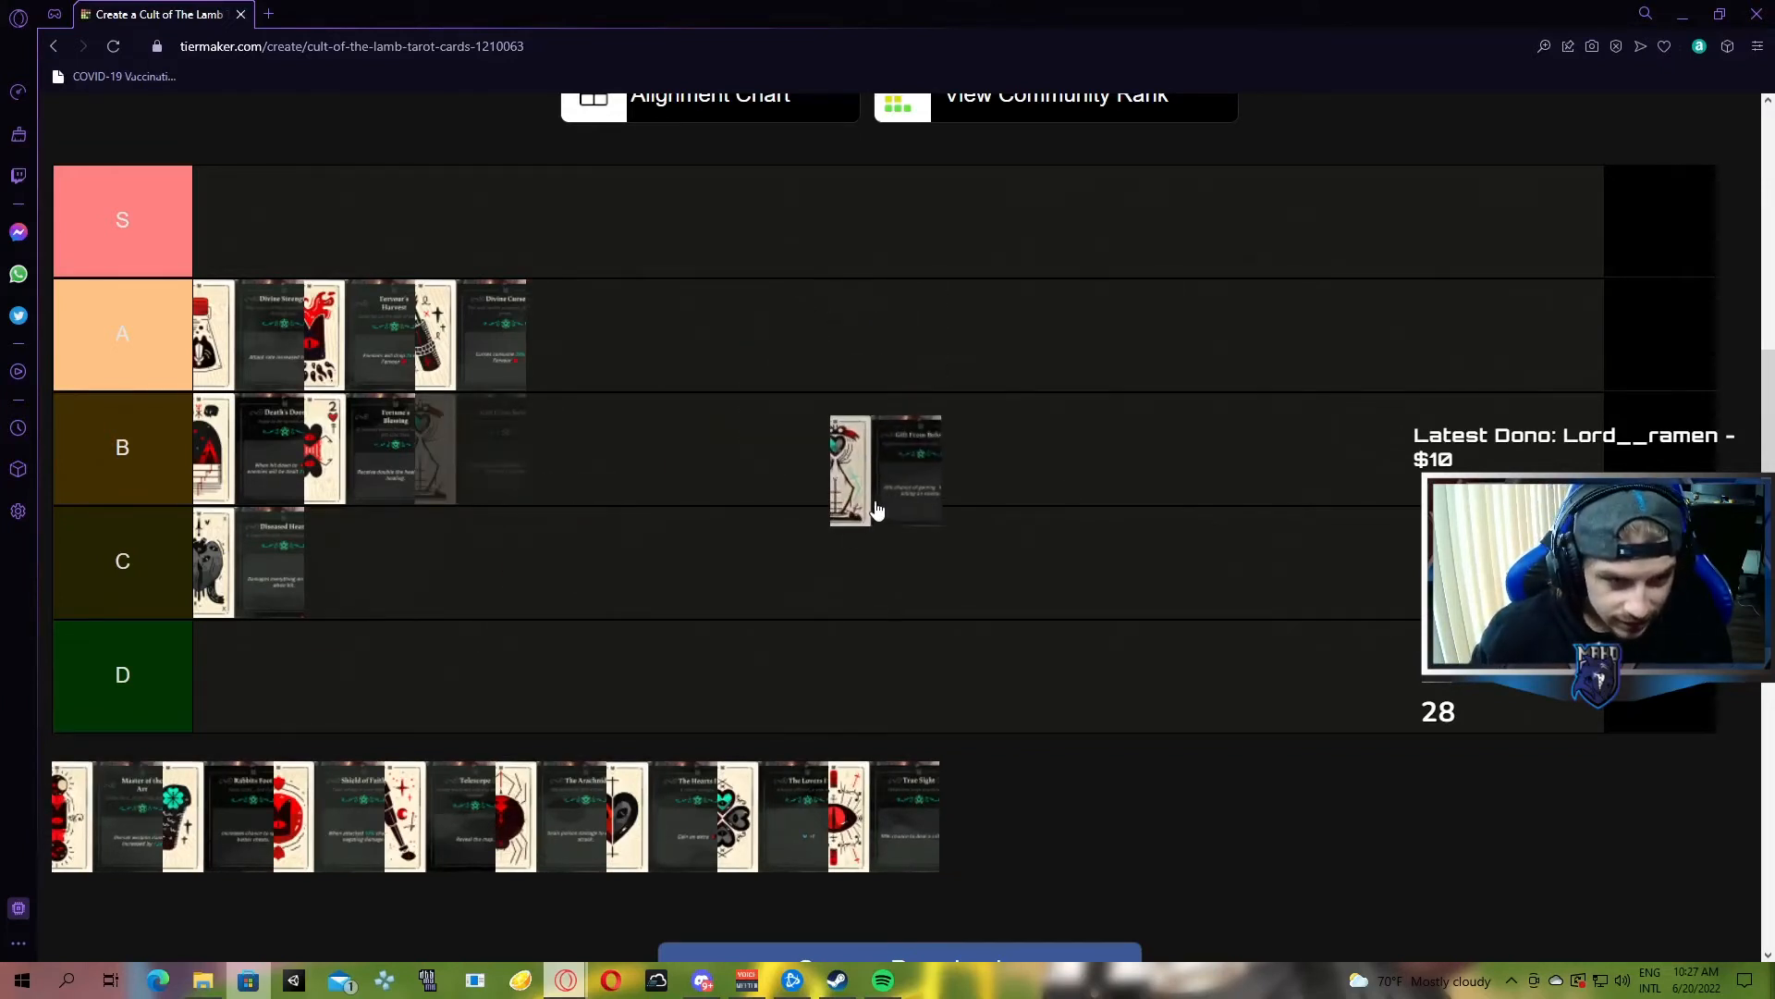
{"action": "left_click_drag", "start_coordinate": [839, 395], "coordinate": [201, 473]}
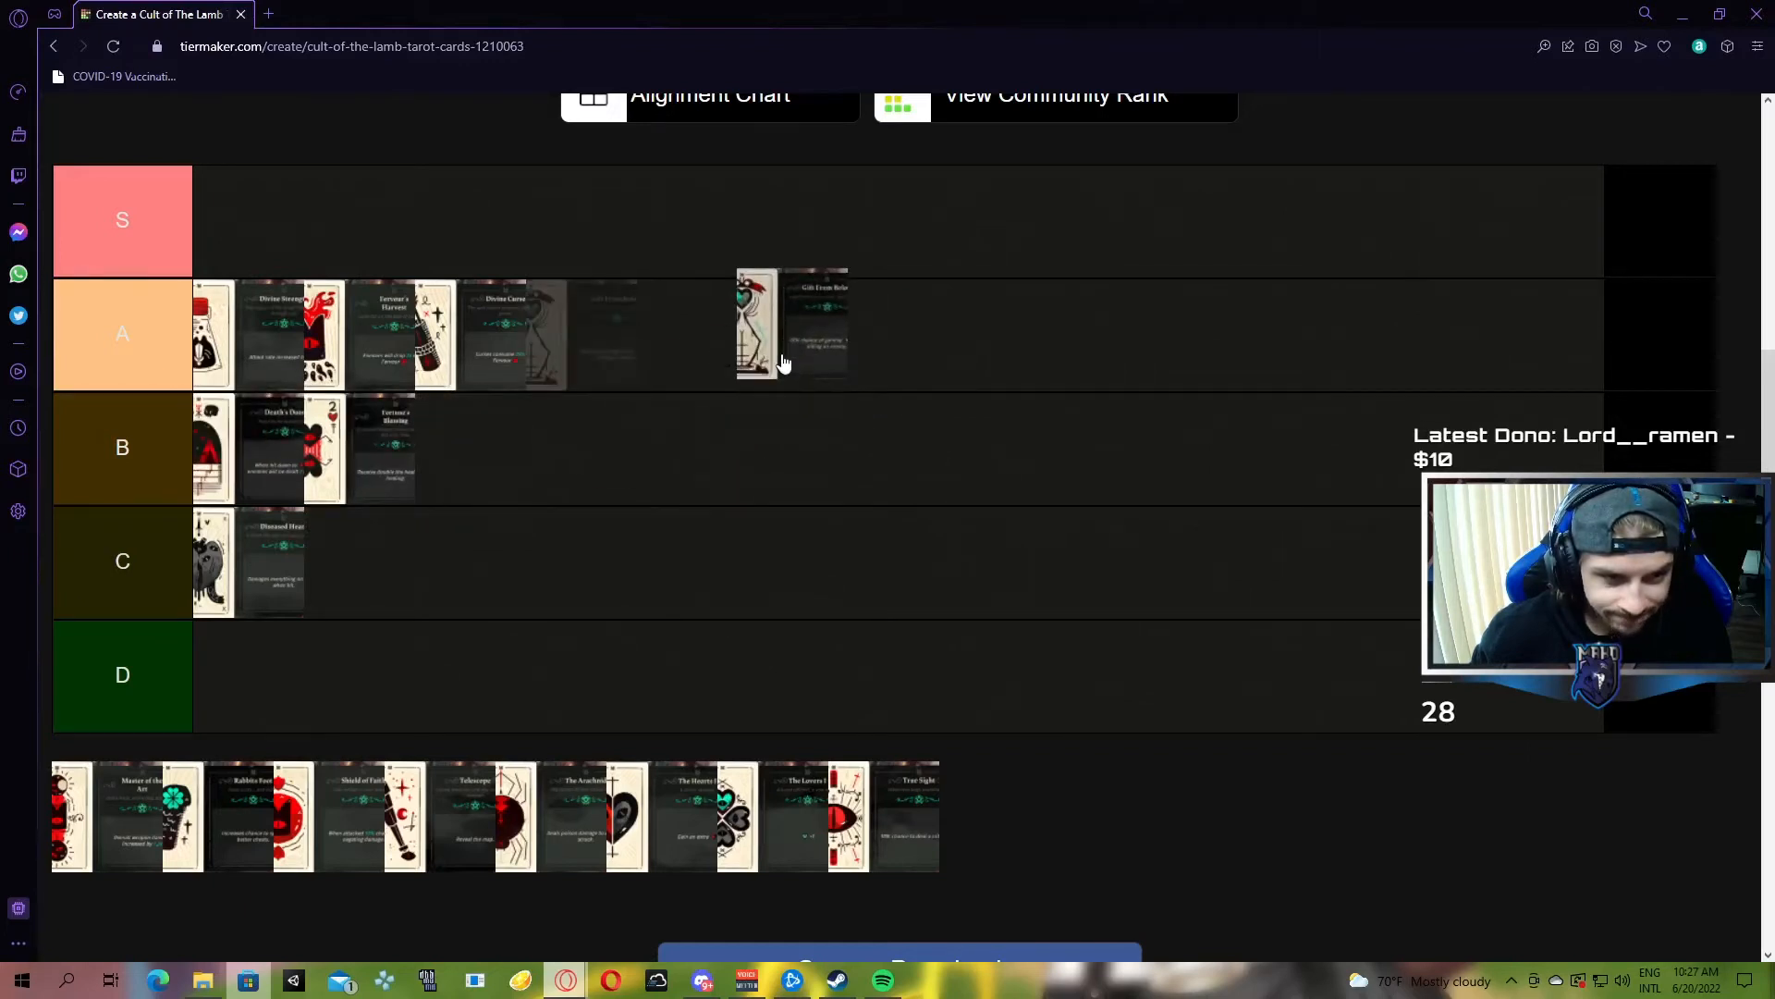
{"action": "mouse_move", "coordinate": [202, 471]}
{"action": "left_mouse_down"}
{"action": "mouse_move", "coordinate": [756, 372]}
{"action": "mouse_move", "coordinate": [722, 416]}
{"action": "mouse_move", "coordinate": [746, 378]}
{"action": "left_mouse_up"}
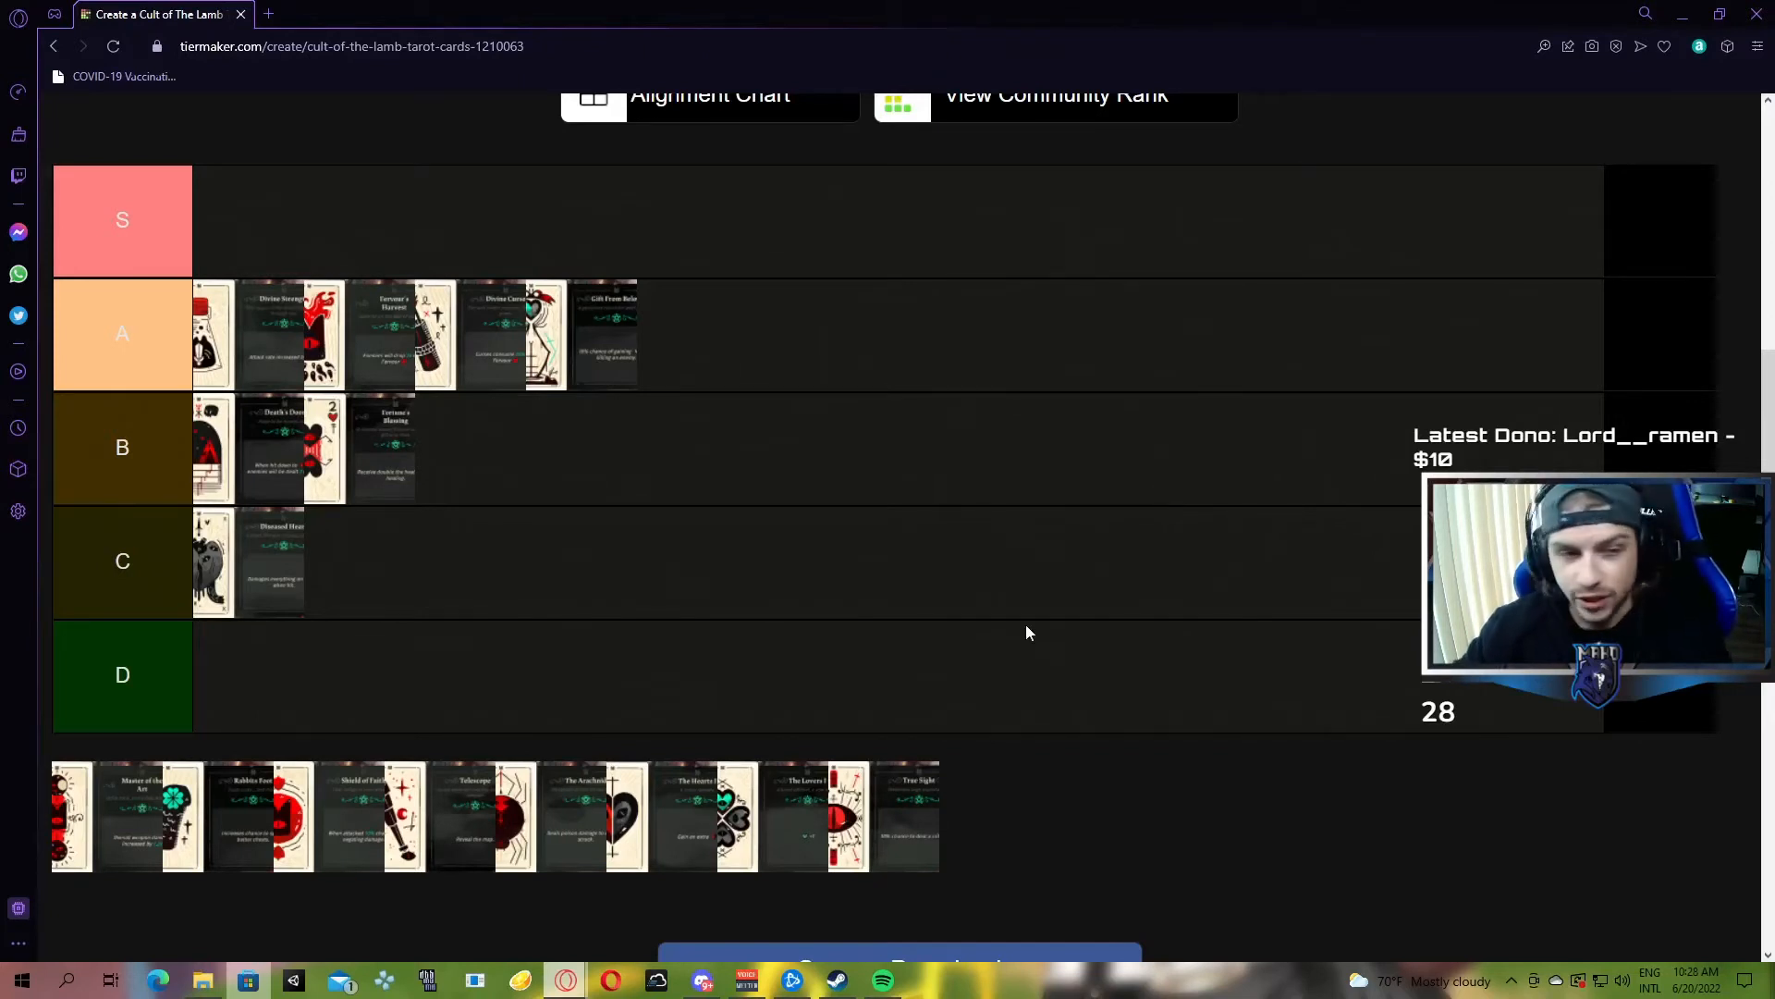
Rank Master of the Art in A tier and Rabbits Foot first in B tier
{"action": "left_click_drag", "start_coordinate": [132, 818], "coordinate": [399, 345]}
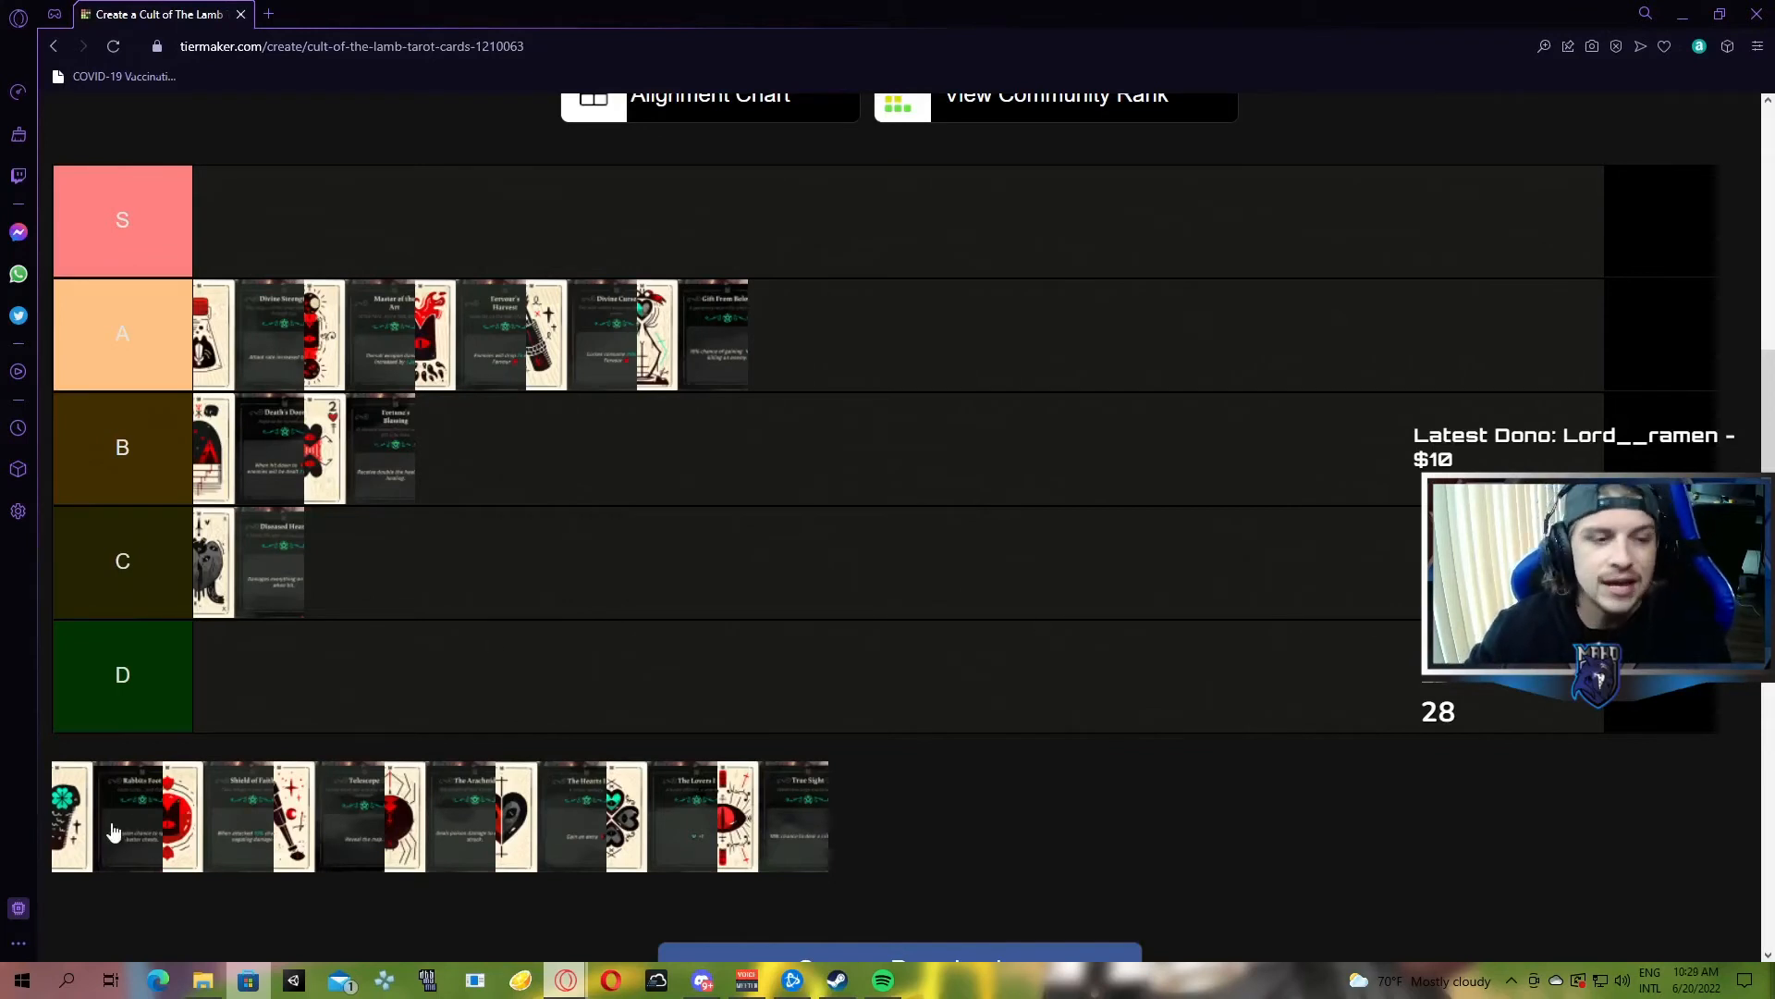
{"action": "left_click_drag", "start_coordinate": [125, 824], "coordinate": [209, 451]}
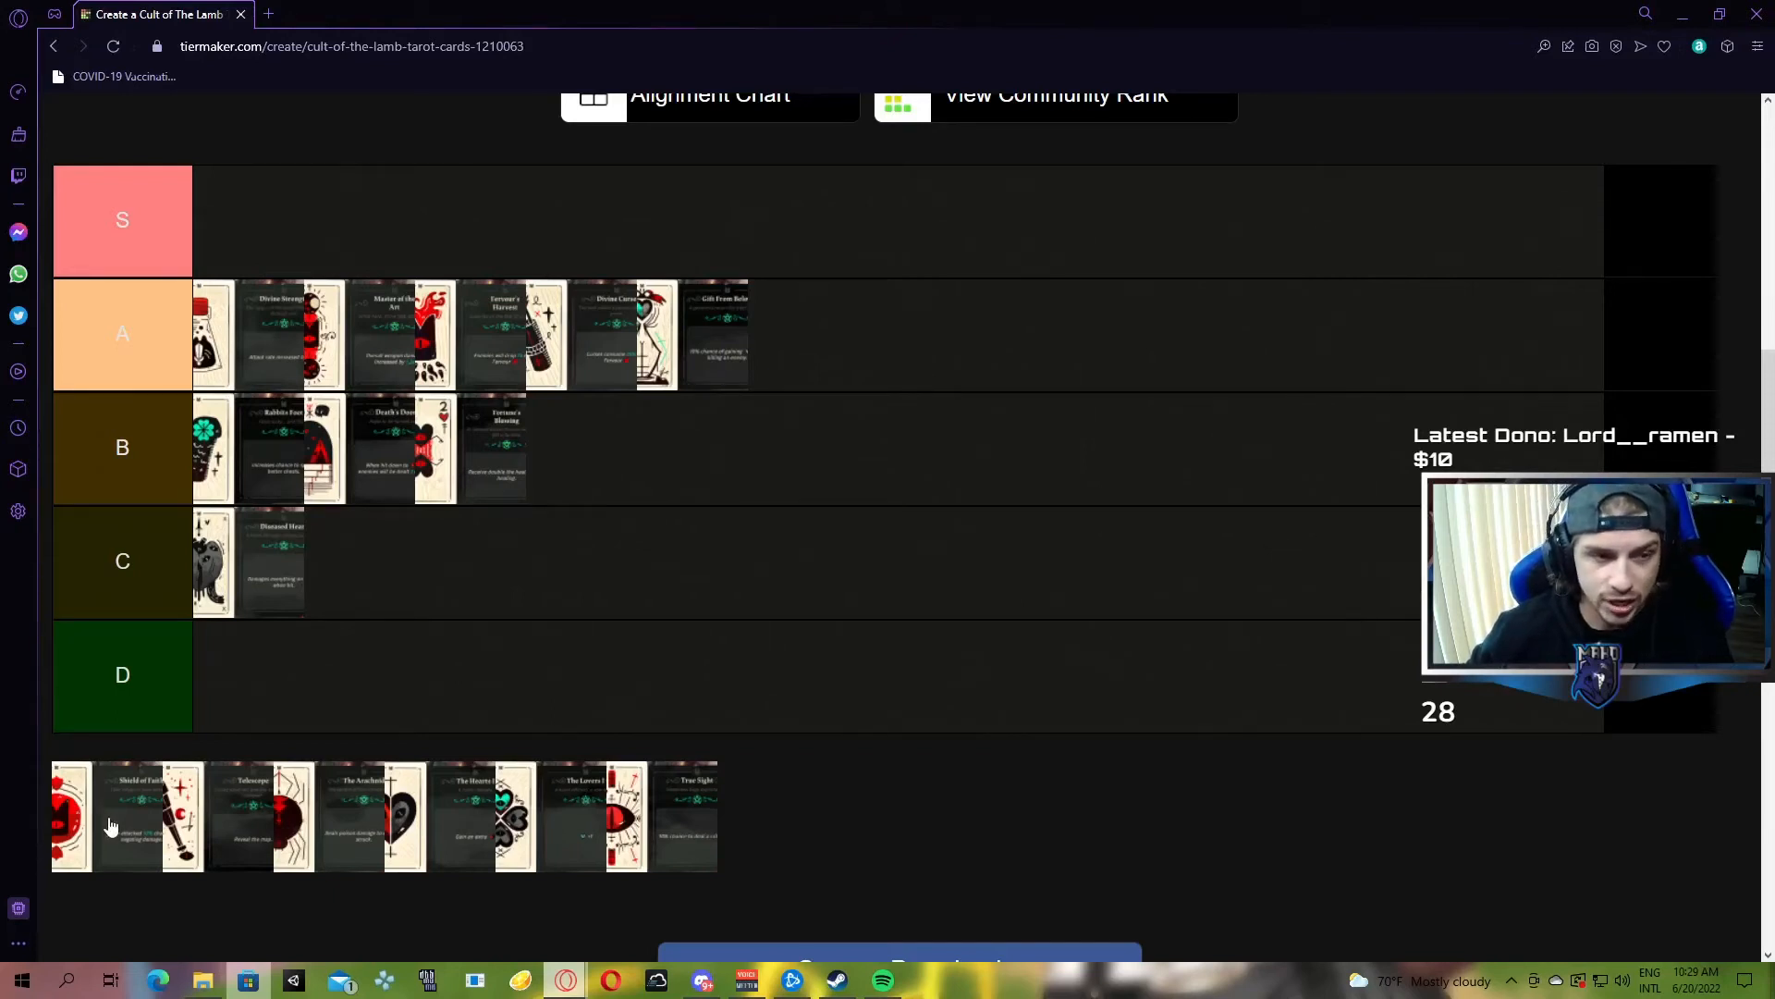
Put the shield card at the front of B tier ahead of Rabbits Foot
{"action": "left_click_drag", "start_coordinate": [110, 827], "coordinate": [195, 456]}
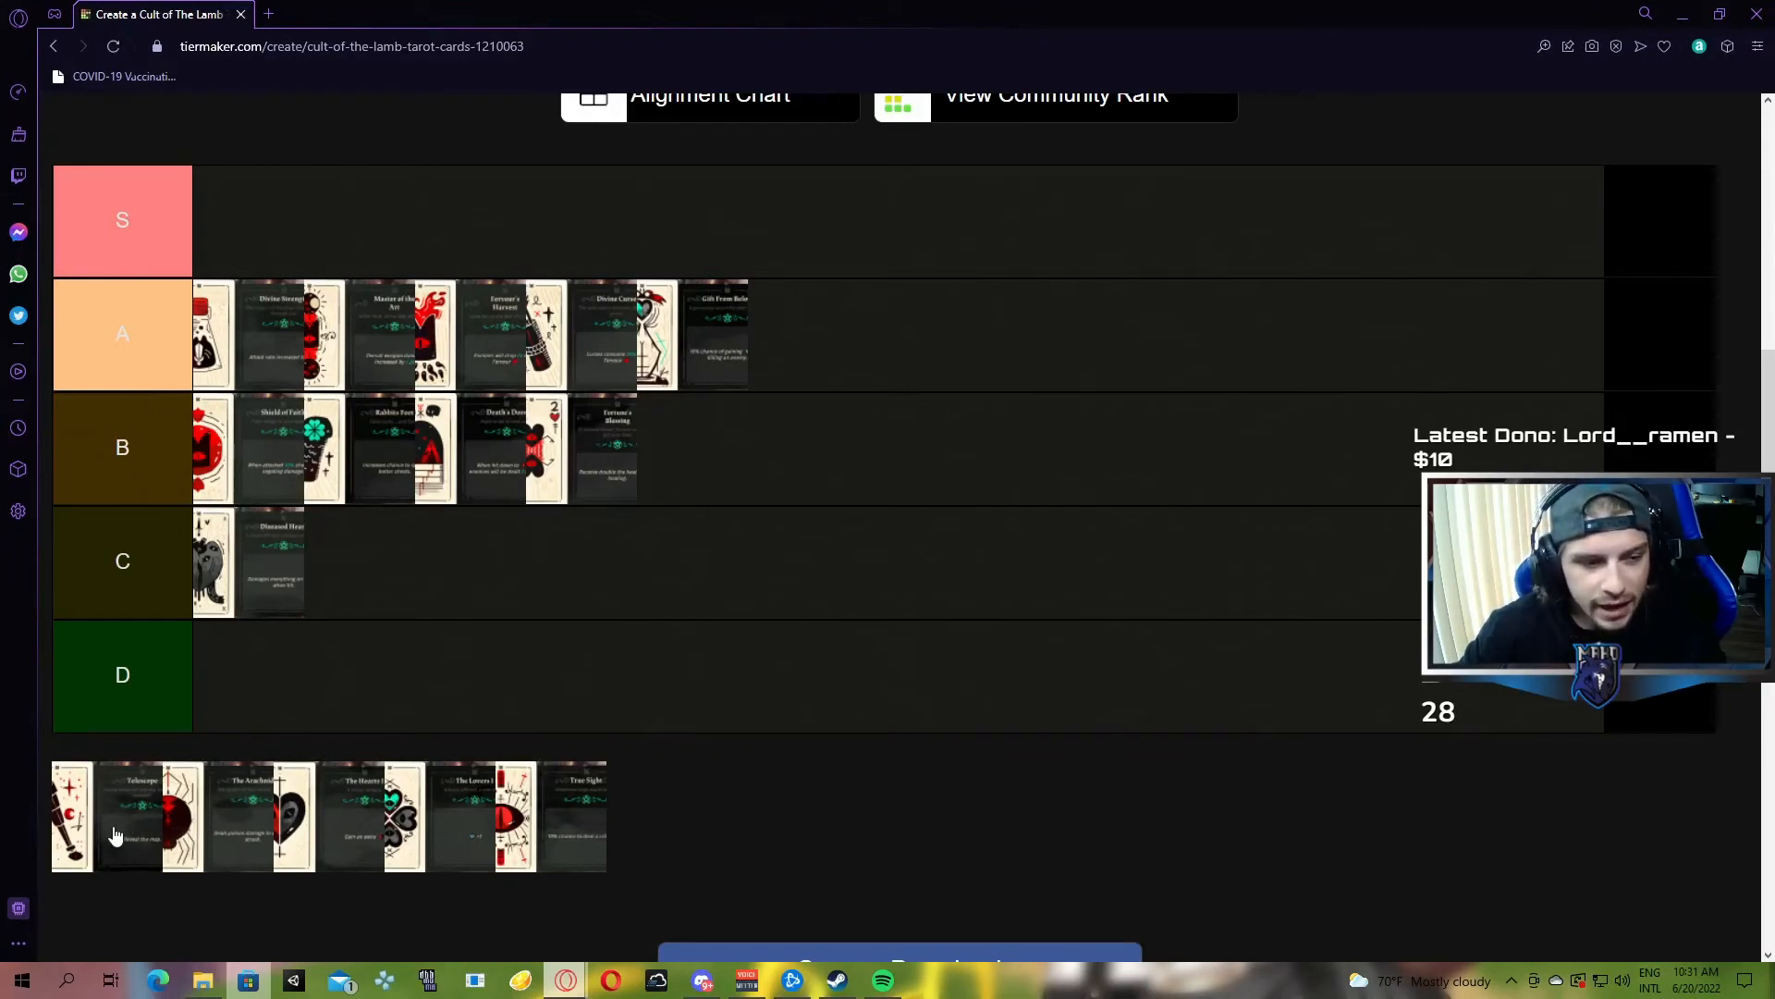
Rank the Telescope card in D tier
{"action": "mouse_move", "coordinate": [128, 816]}
{"action": "left_mouse_down"}
{"action": "mouse_move", "coordinate": [736, 548]}
{"action": "mouse_move", "coordinate": [452, 665]}
{"action": "left_mouse_up"}
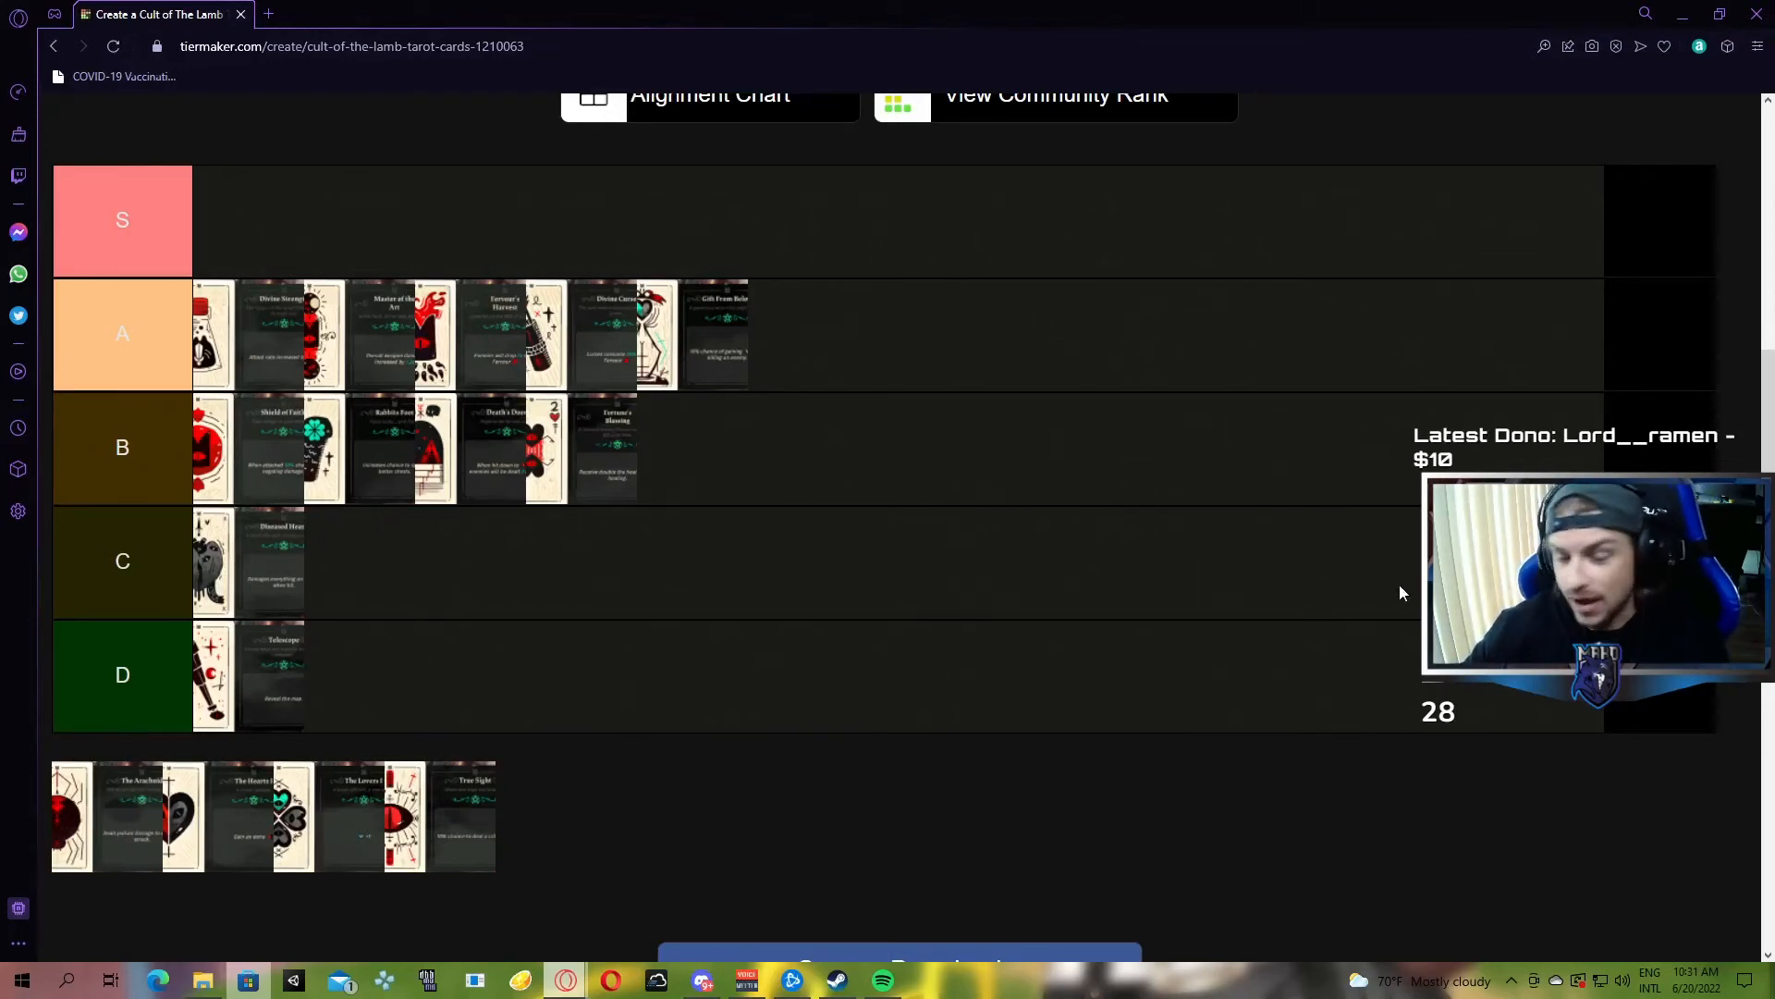
{"action": "left_click_drag", "start_coordinate": [129, 819], "coordinate": [416, 223]}
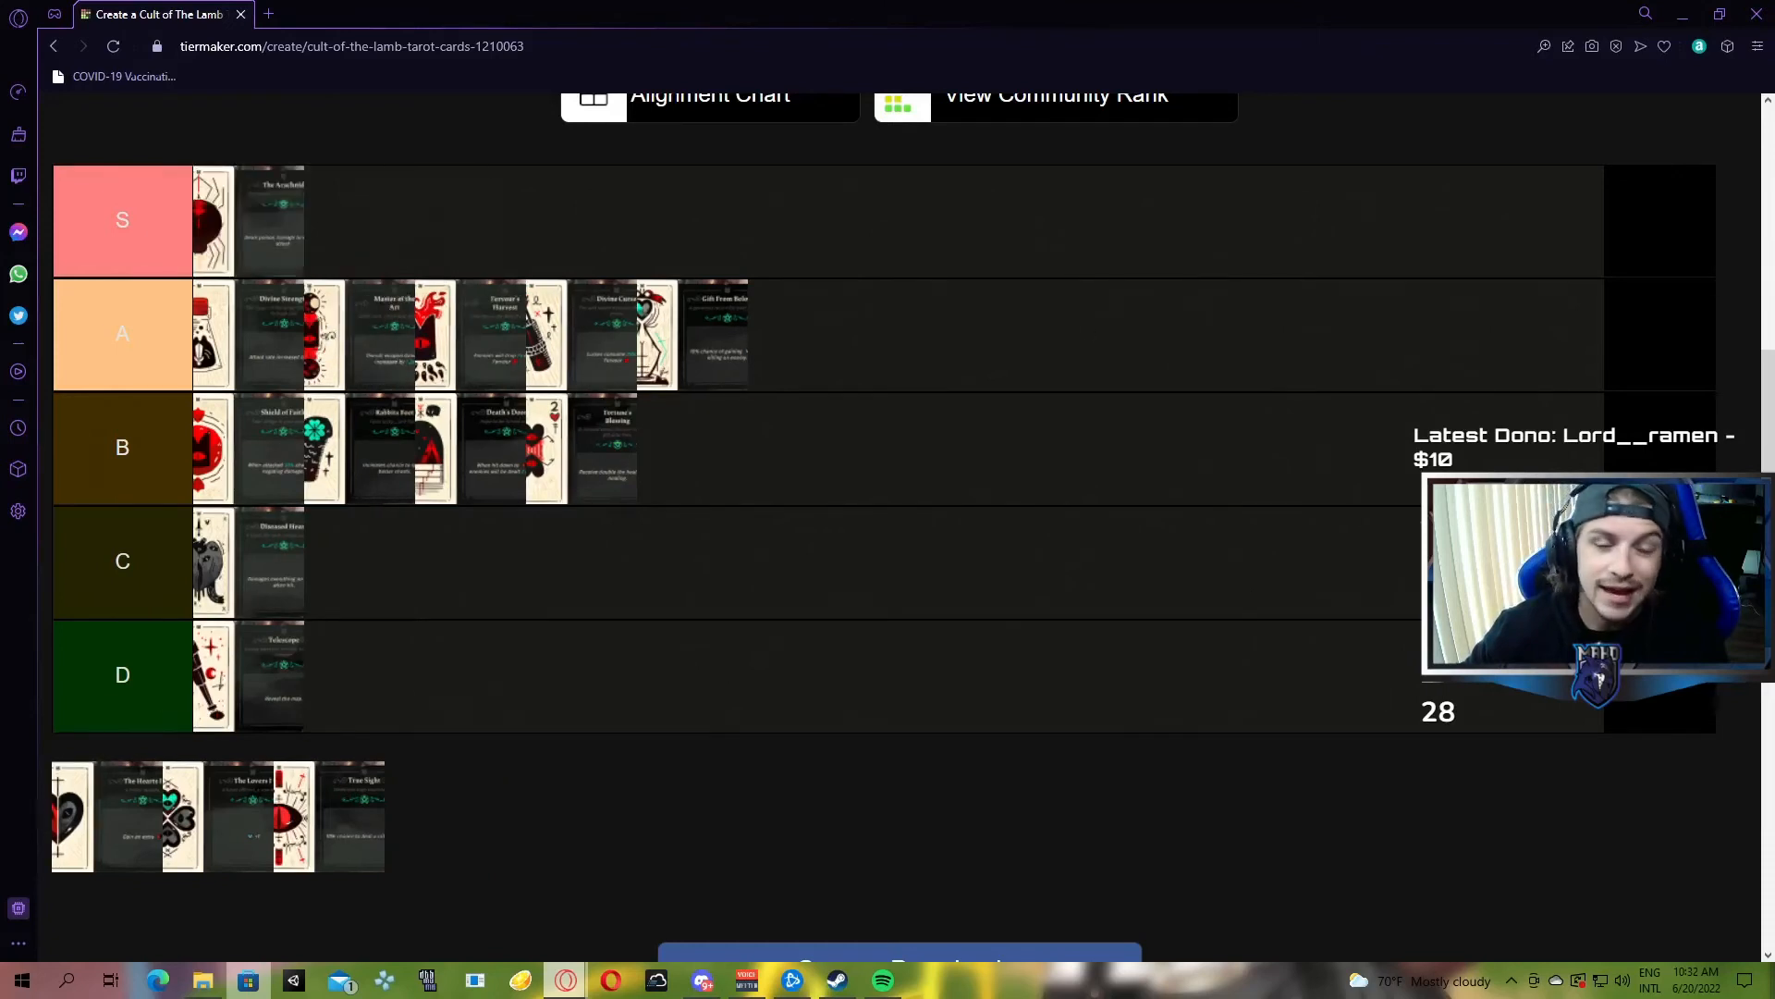
{"action": "scroll", "coordinate": [1311, 534], "scroll_direction": "up", "scroll_amount": 1}
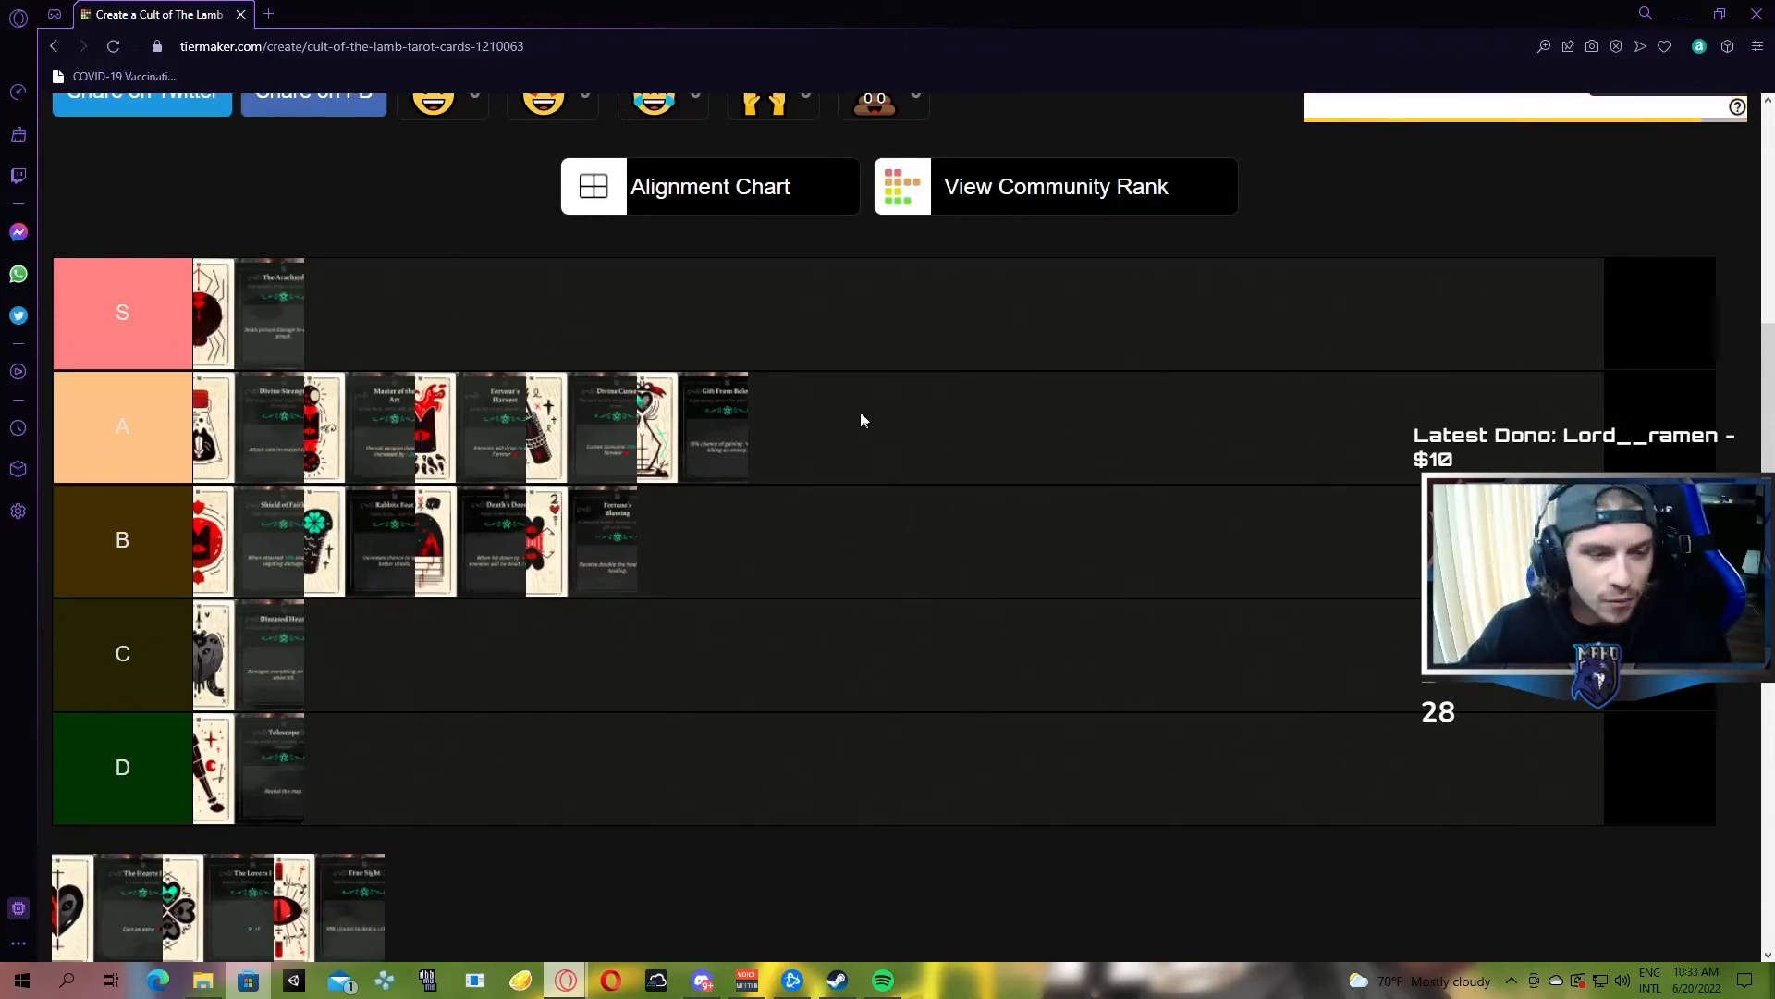
{"action": "scroll", "coordinate": [897, 444], "scroll_direction": "down", "scroll_amount": 3}
{"action": "scroll", "coordinate": [898, 446], "scroll_direction": "up", "scroll_amount": 2}
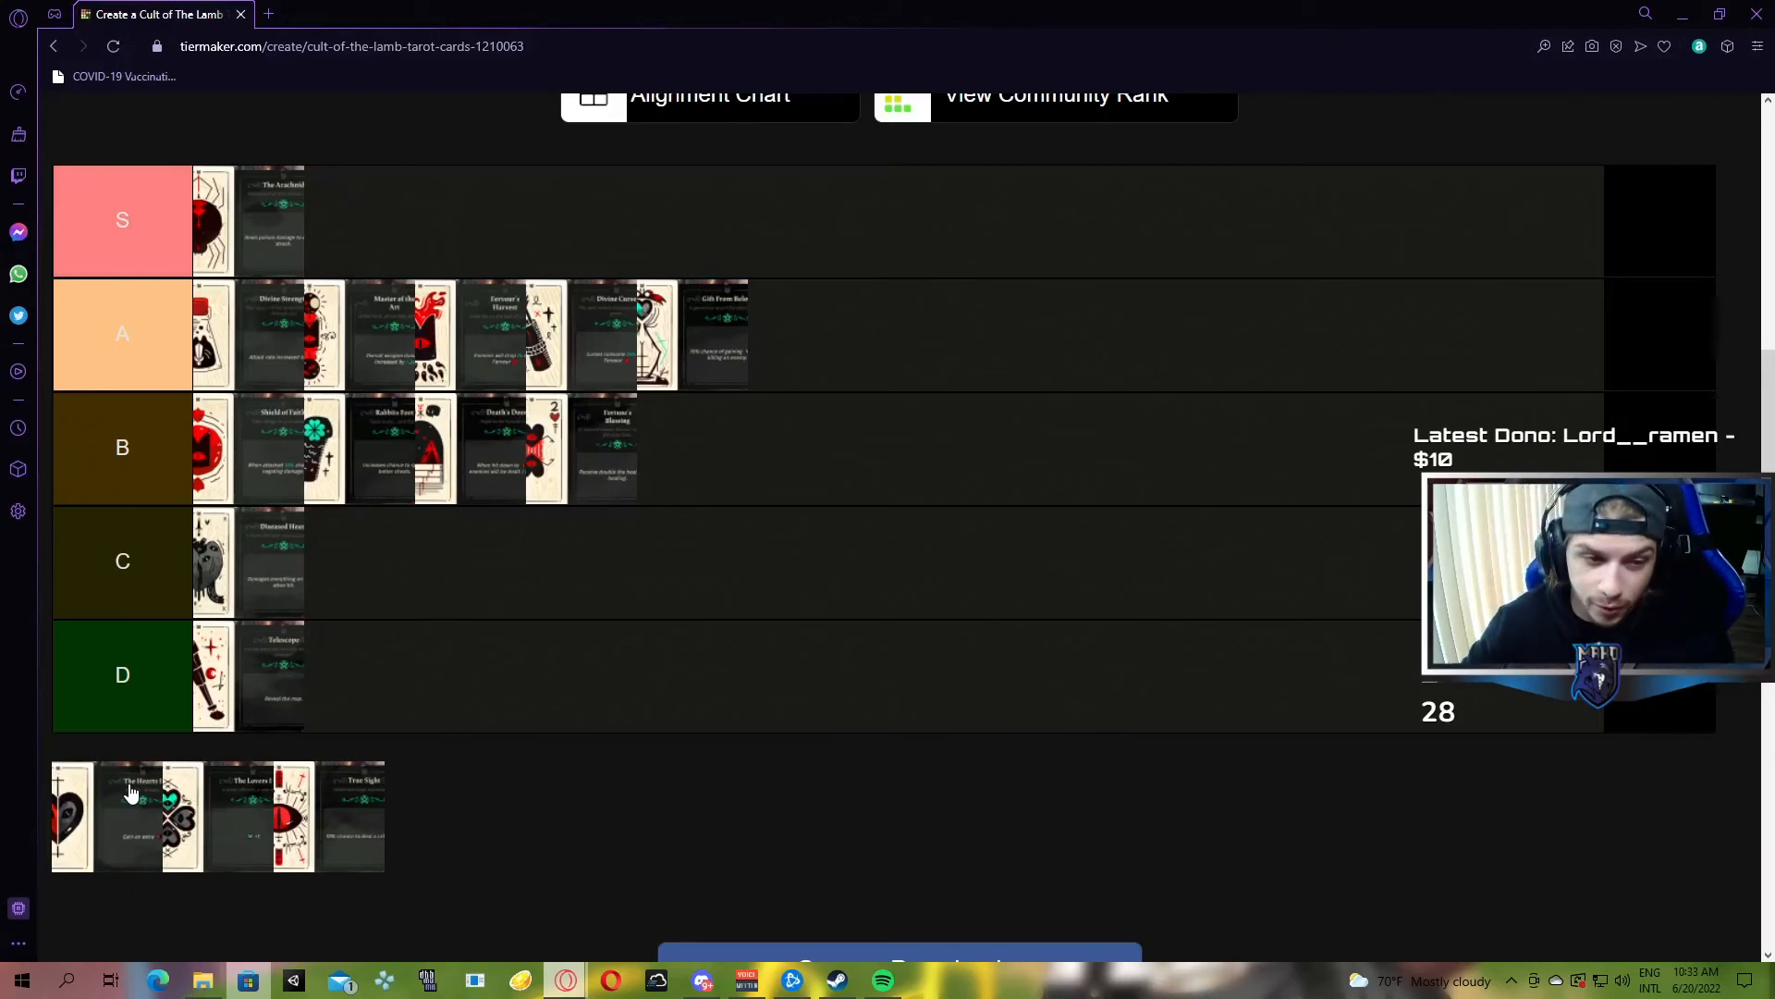
Rank The Hearts card in D tier alongside Telescope
{"action": "left_click_drag", "start_coordinate": [146, 830], "coordinate": [361, 680]}
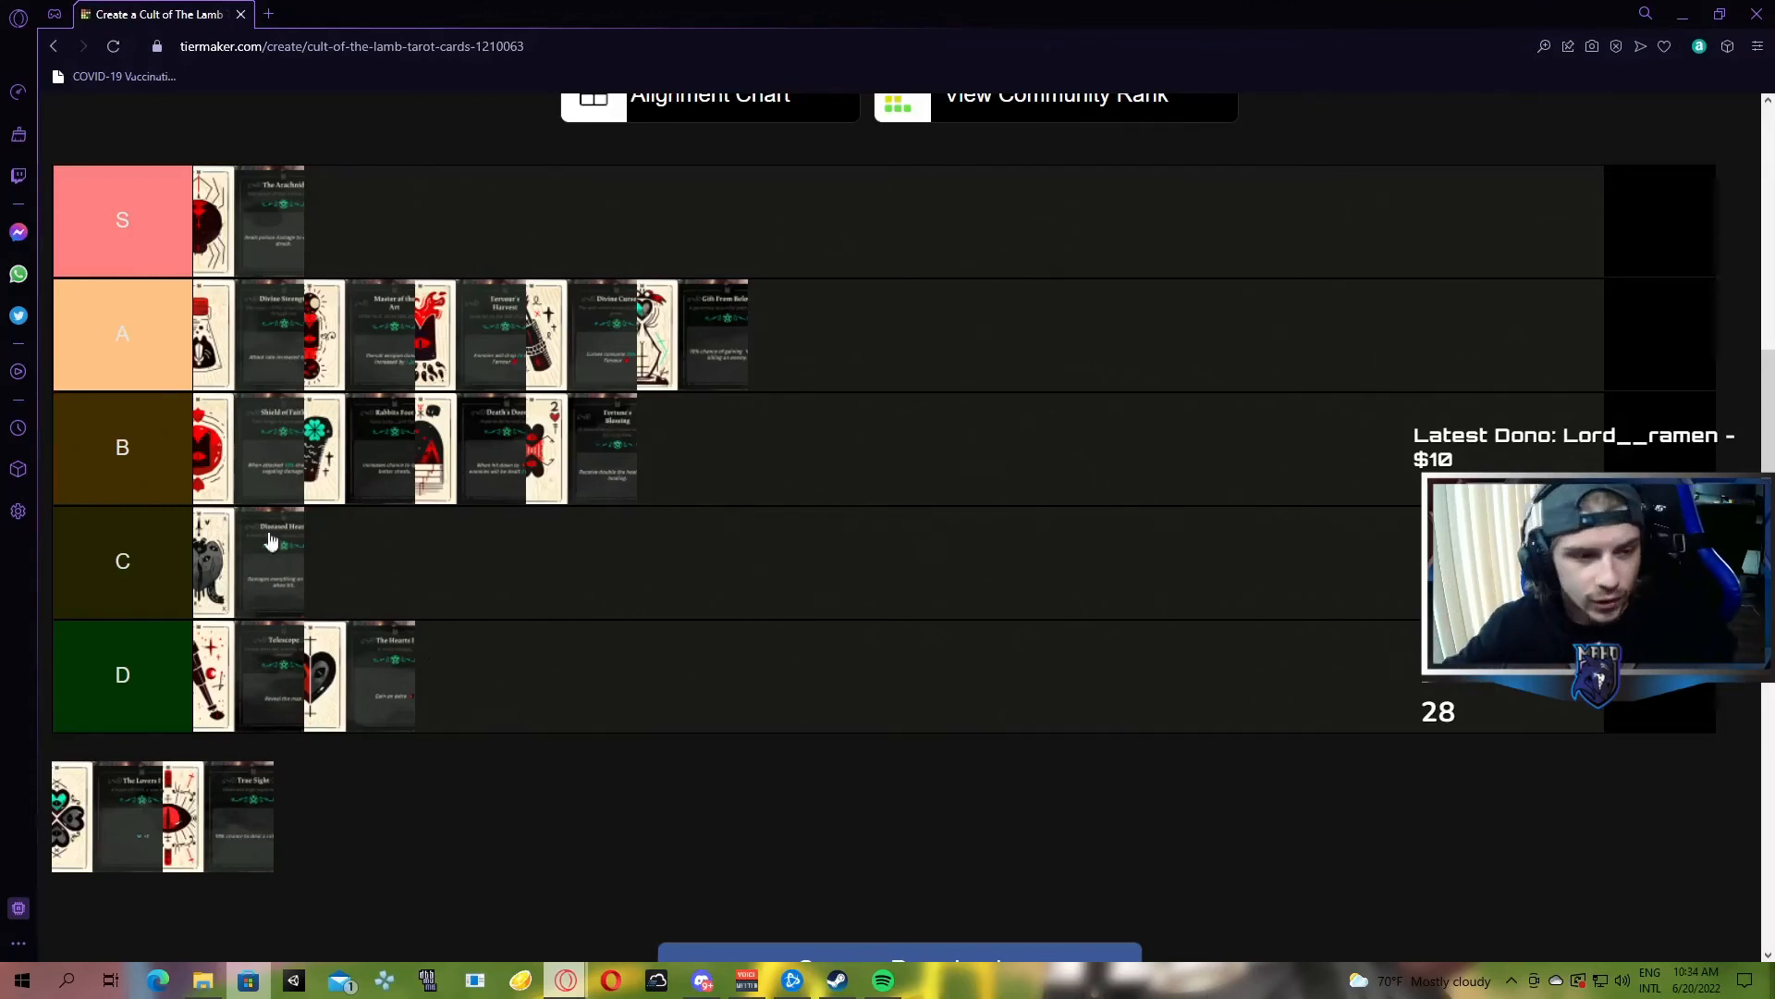
Place The Lovers in C tier after Diseased Heart, and True Sight in A tier before Gift From Below
{"action": "left_click_drag", "start_coordinate": [72, 833], "coordinate": [325, 562]}
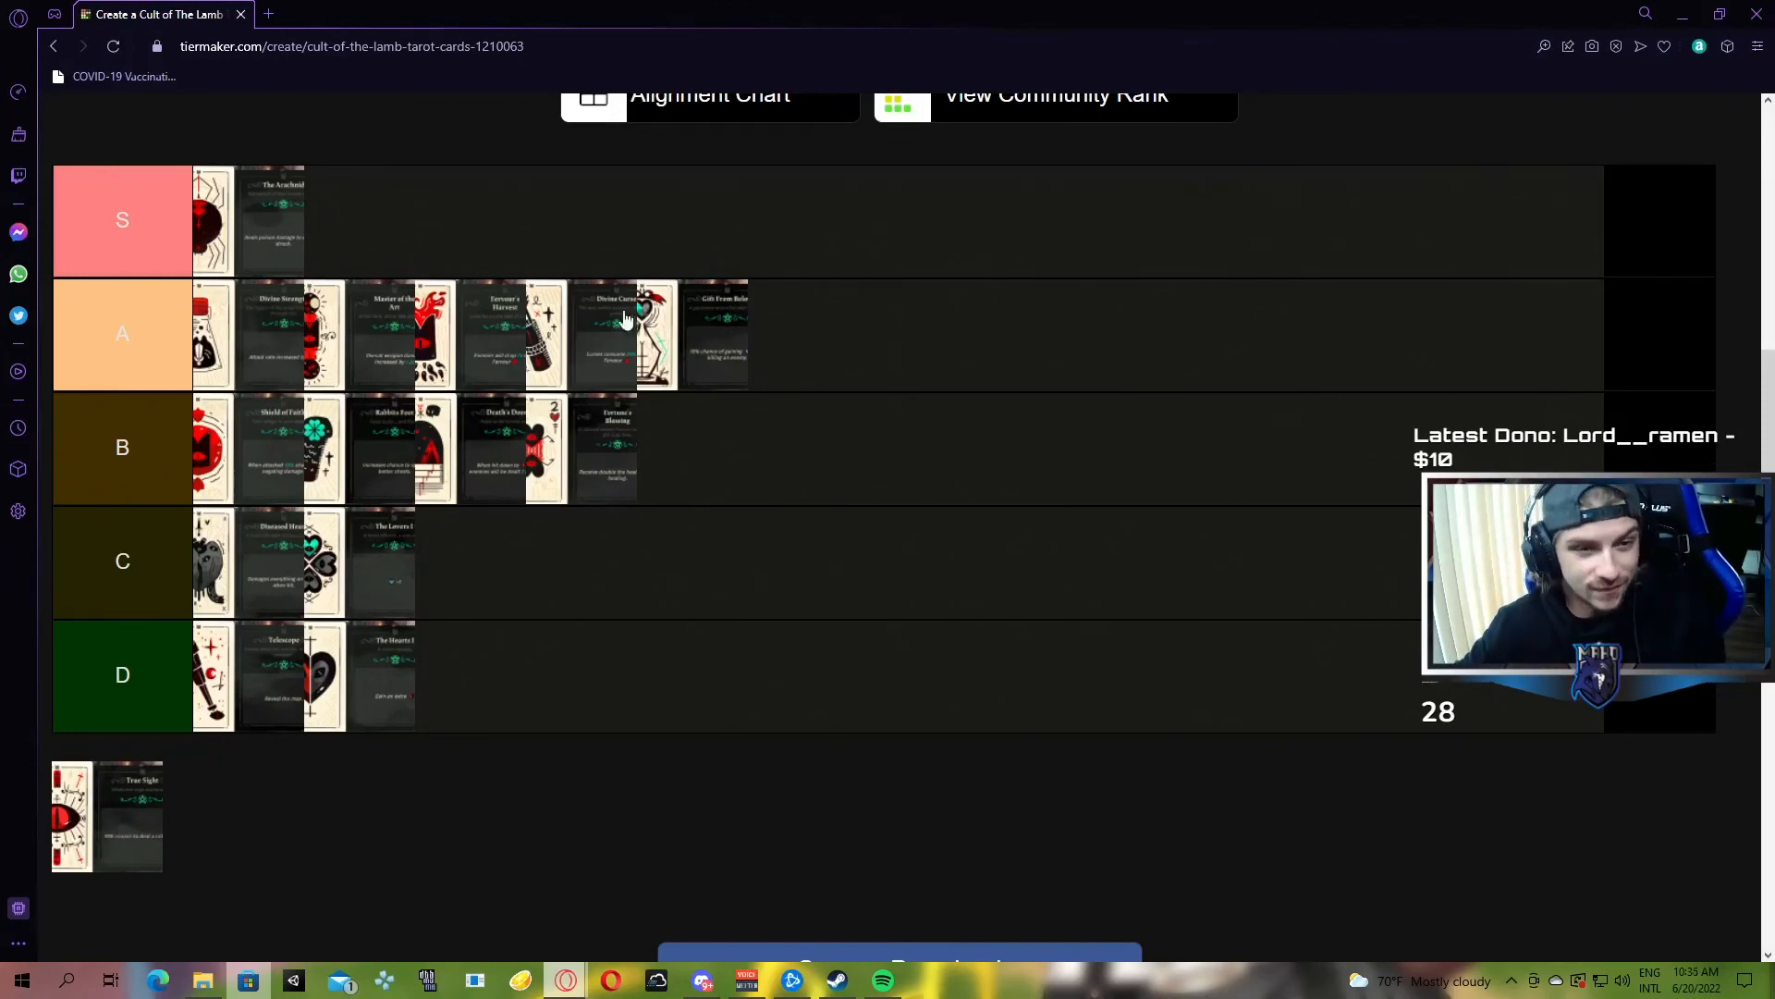
{"action": "mouse_move", "coordinate": [111, 812]}
{"action": "left_mouse_down"}
{"action": "mouse_move", "coordinate": [704, 337]}
{"action": "mouse_move", "coordinate": [608, 350]}
{"action": "mouse_move", "coordinate": [693, 333]}
{"action": "left_mouse_up"}
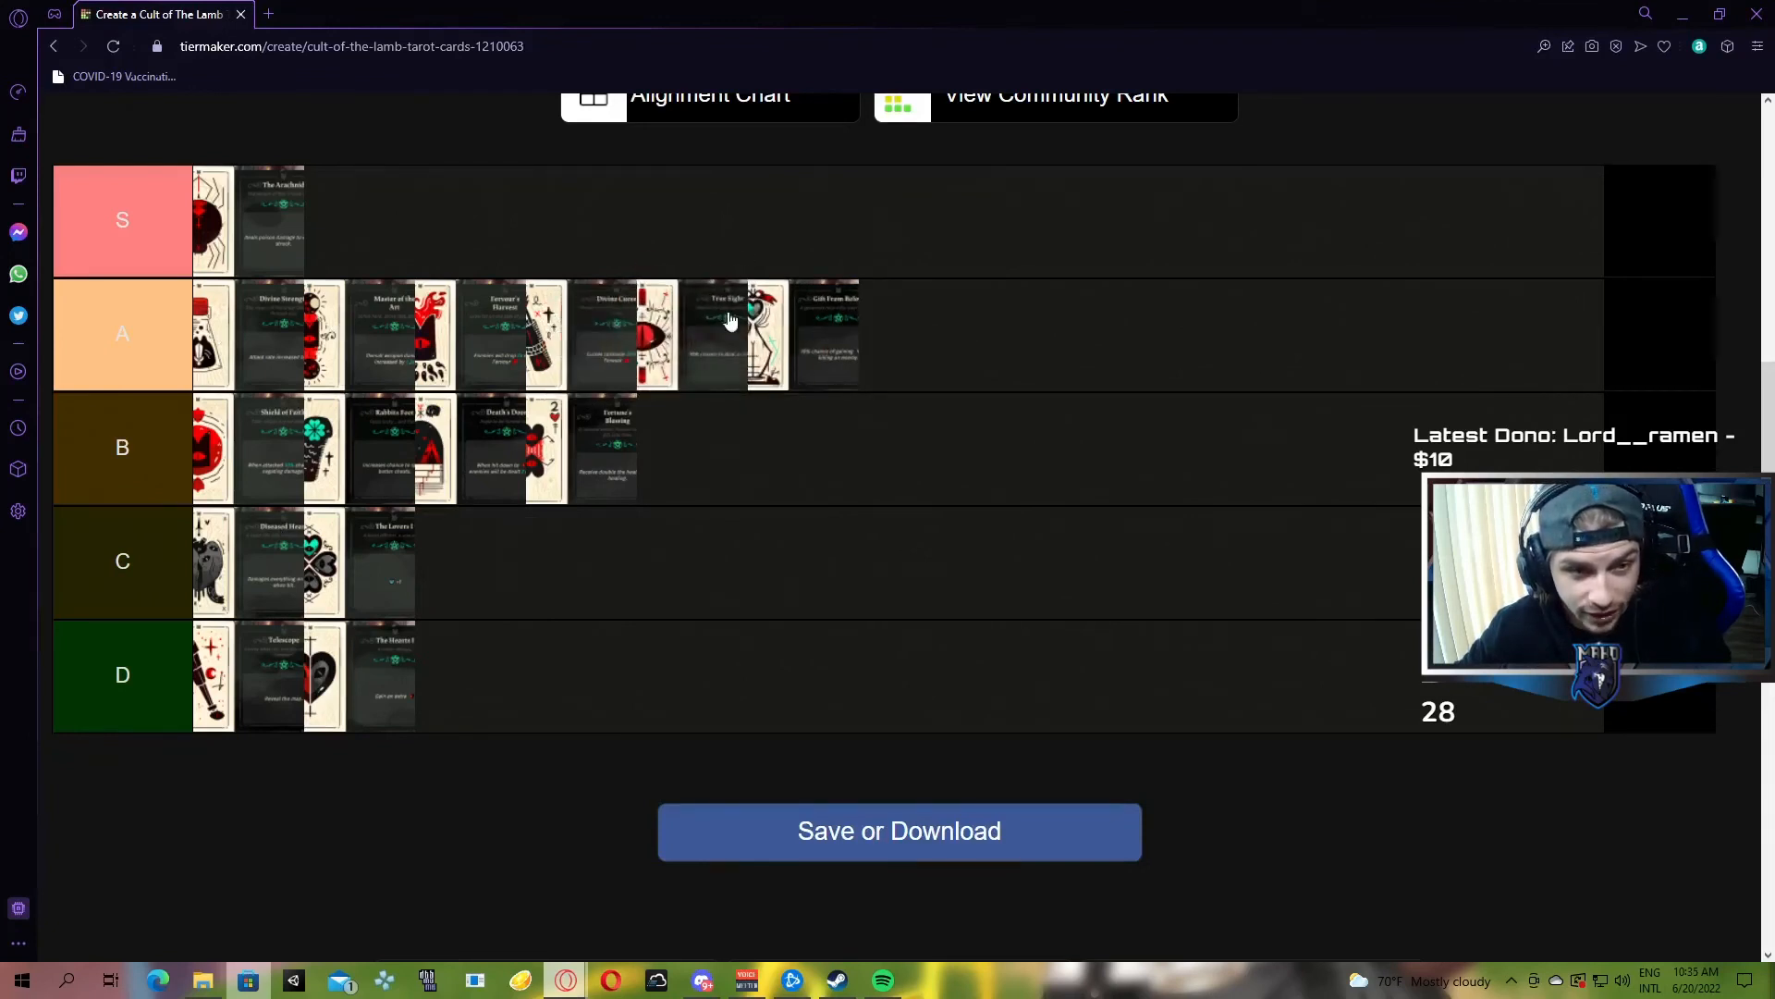
Shift True Sight left in A tier so it sits ahead of Divine Curse
{"action": "left_click_drag", "start_coordinate": [696, 333], "coordinate": [610, 340]}
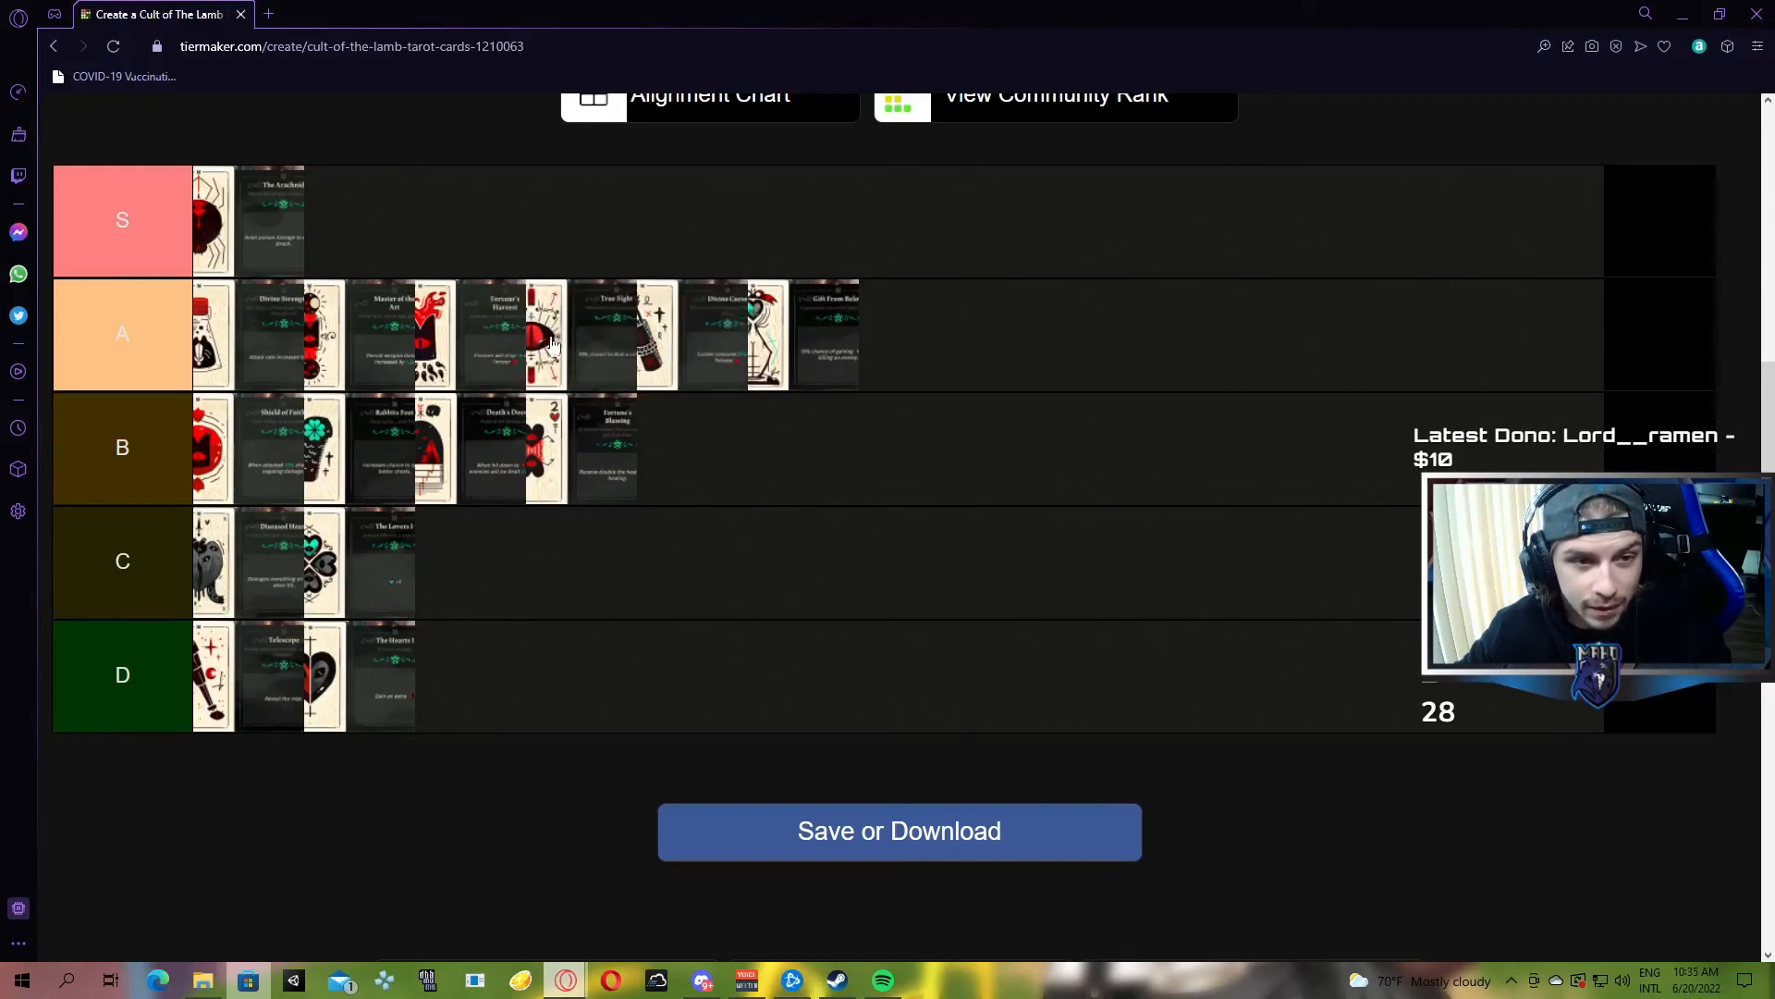